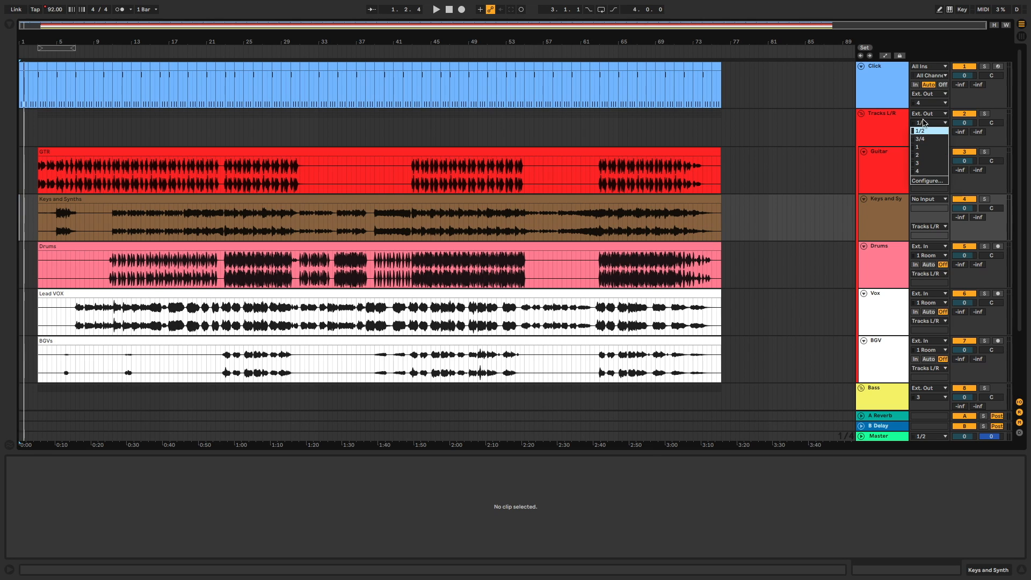
Route the audio outputs of the Tracks L/R group, the Click track and the Bass group to Master.
left_click(924, 116)
left_click(924, 115)
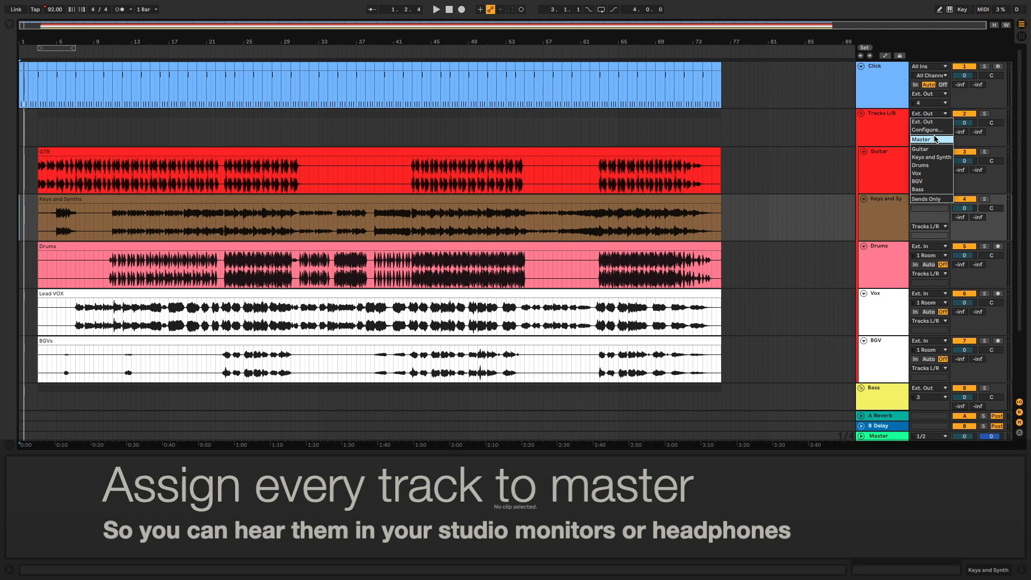
left_click(933, 140)
left_click(934, 94)
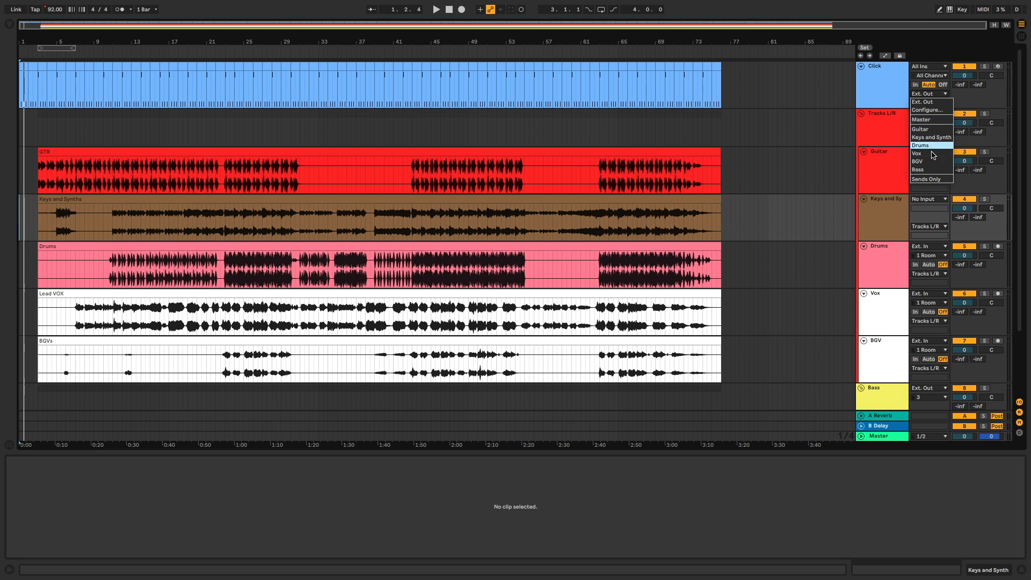
left_click(933, 119)
left_click(940, 387)
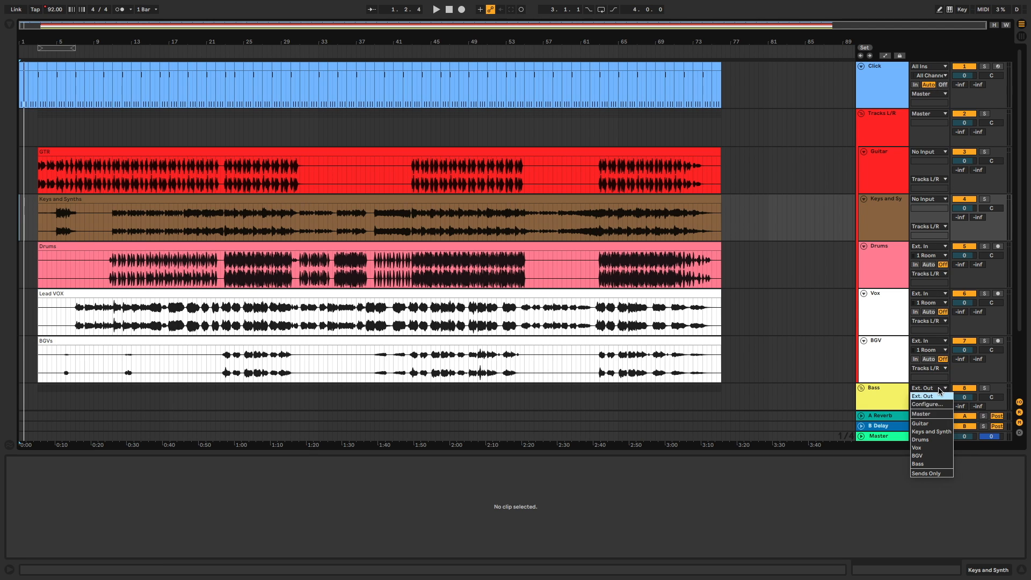
left_click(938, 418)
Play the song from its beginning and check the playback across all tracks, including Bass.
left_click(344, 266)
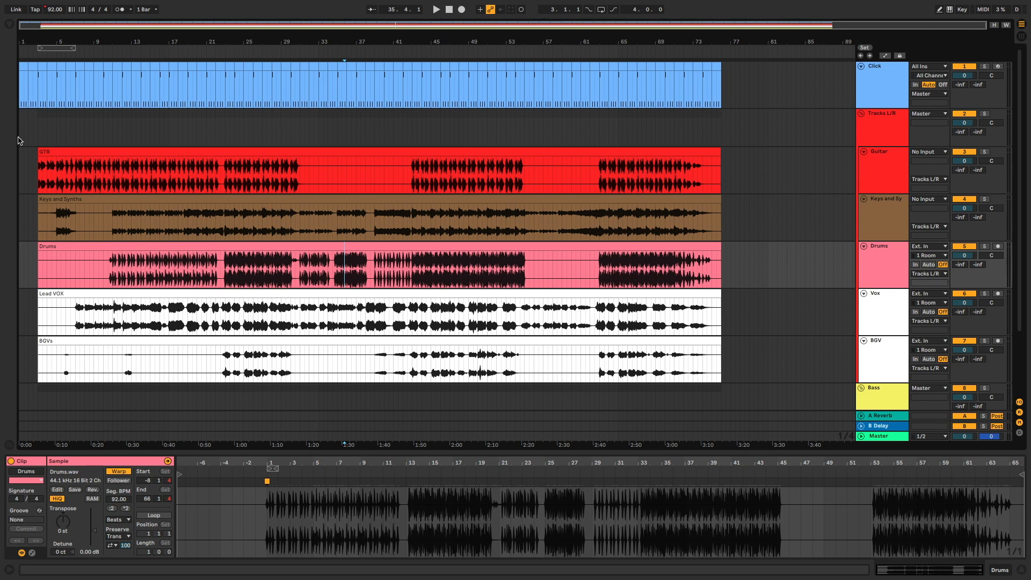
left_click(18, 141)
key("space")
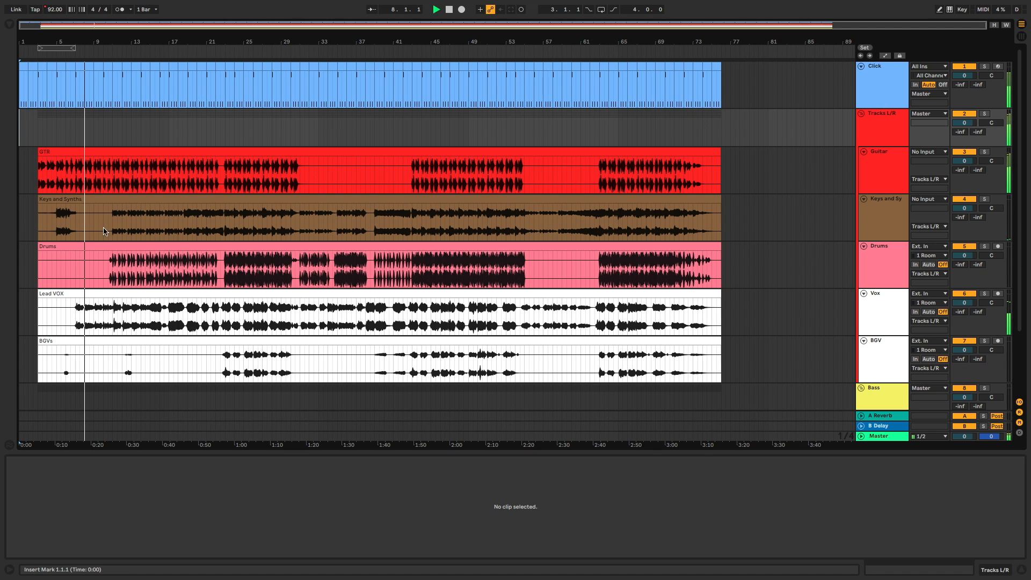
scroll(181, 246, "down", 3)
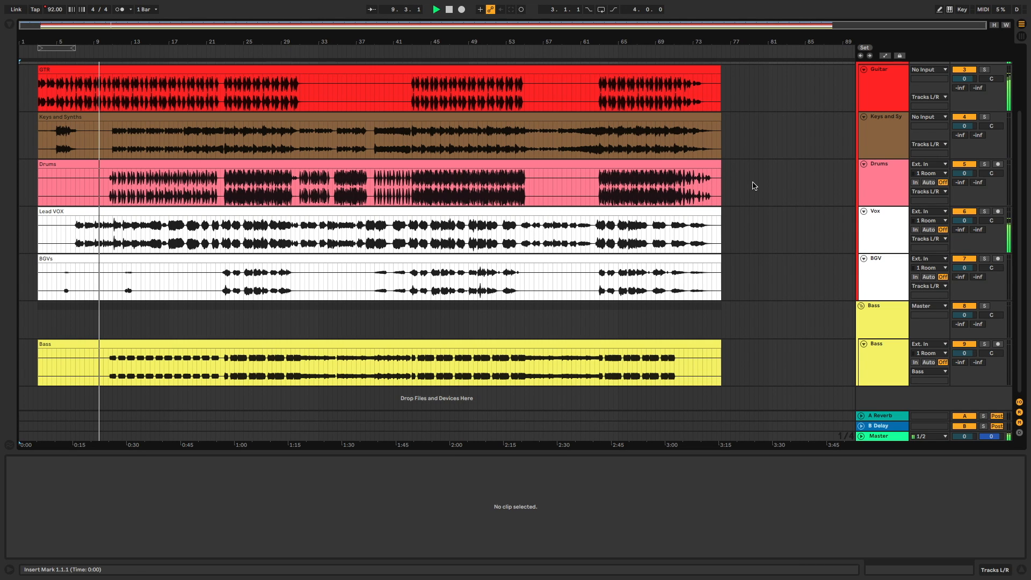
scroll(476, 258, "up", 3)
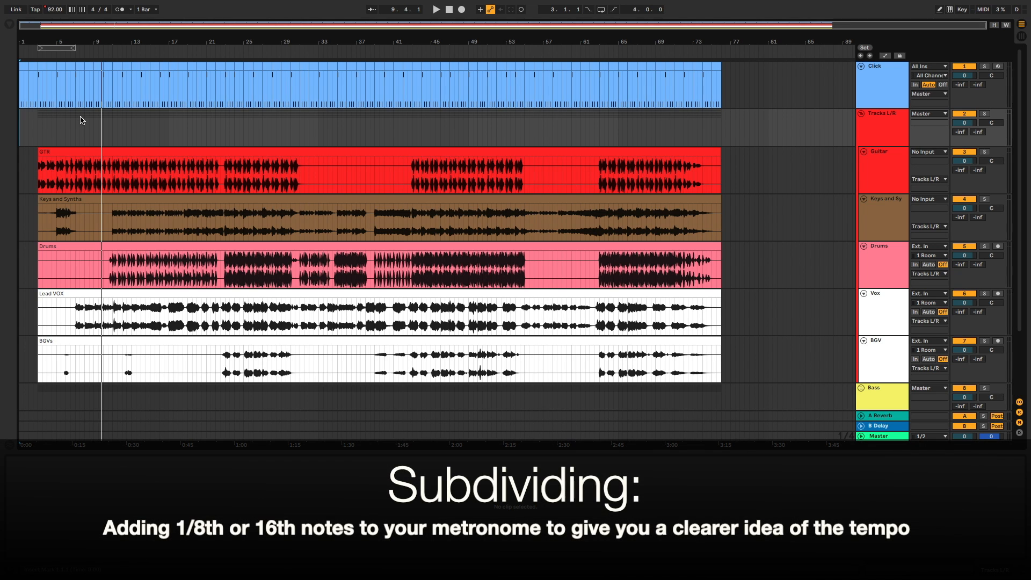
In the Click track's first clip, add eighth notes between the beats and raise the beat 3 note to beat 1's pitch.
left_click(54, 11)
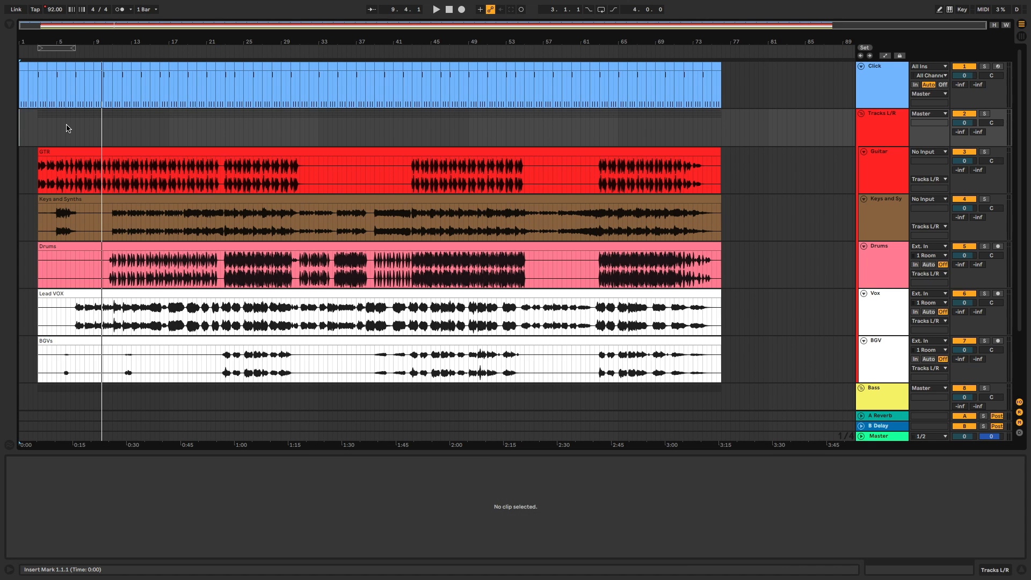
left_click(24, 67)
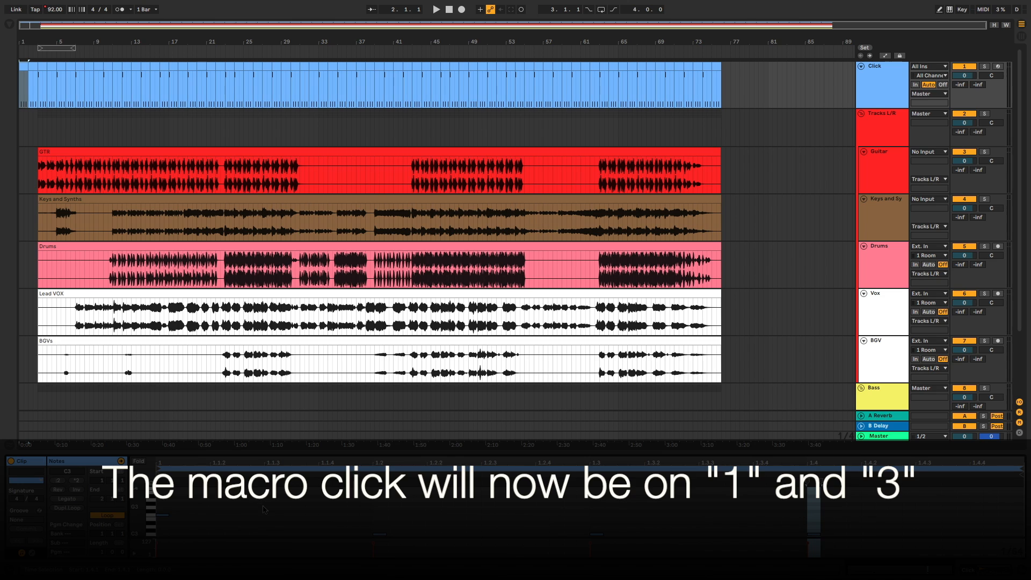
left_click(271, 534)
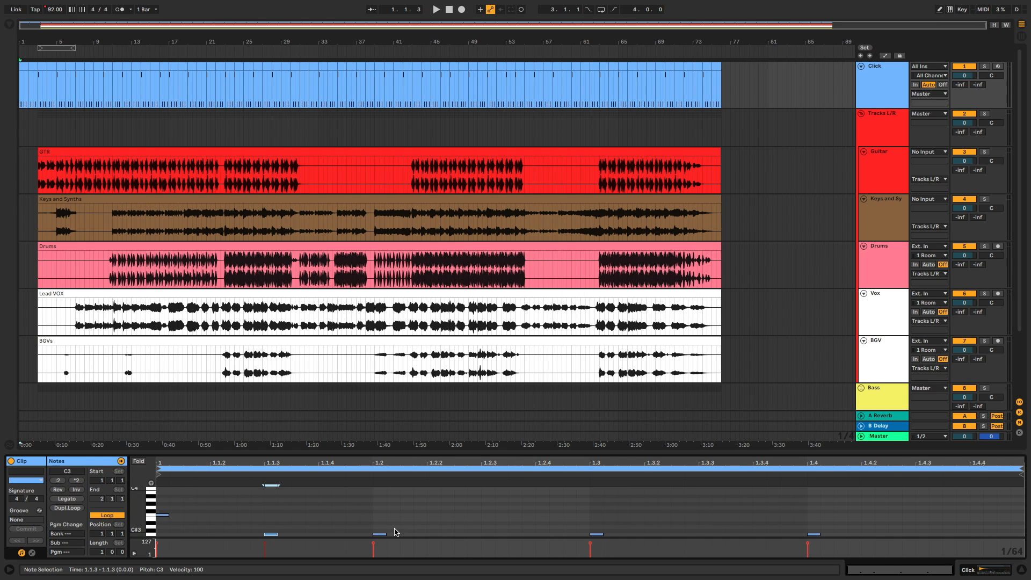
double_click(476, 534)
left_click_drag(601, 536, 600, 514)
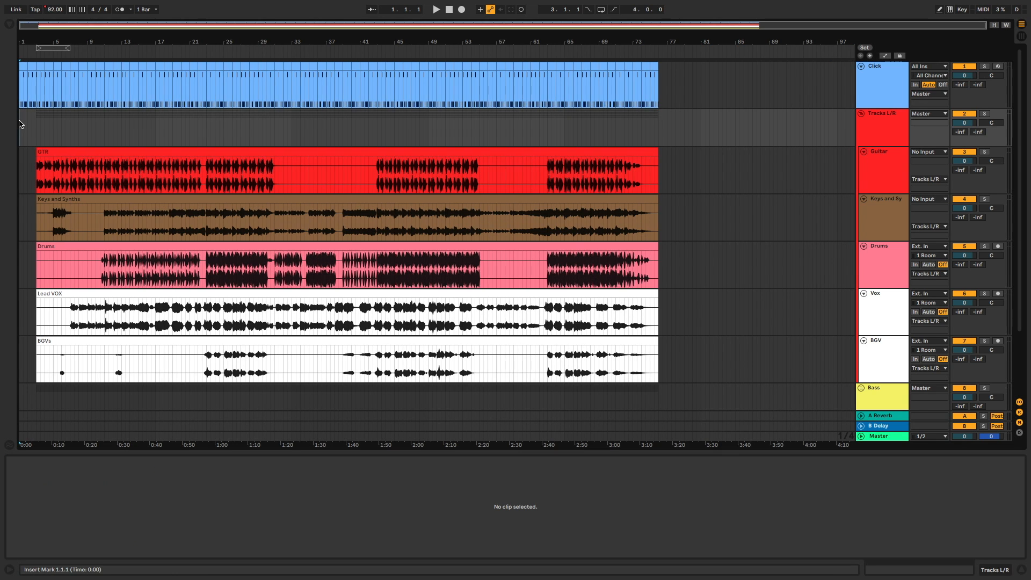
Play the song from the start and examine the subdivided click against the stems over the first bars.
key("space")
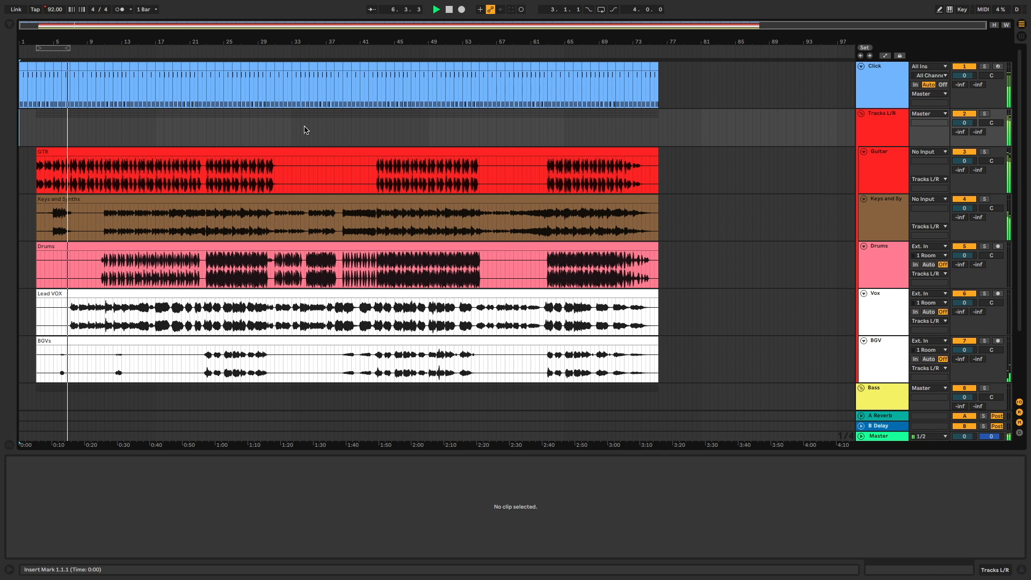
scroll(179, 154, "up", 10)
scroll(181, 155, "left", 15)
scroll(182, 156, "left", 3)
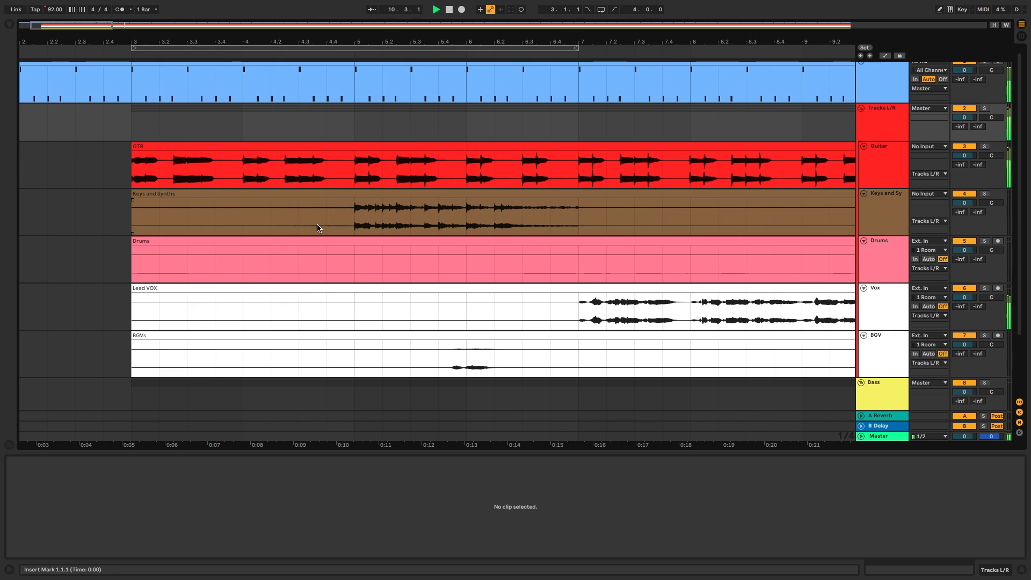
scroll(316, 227, "right", 3)
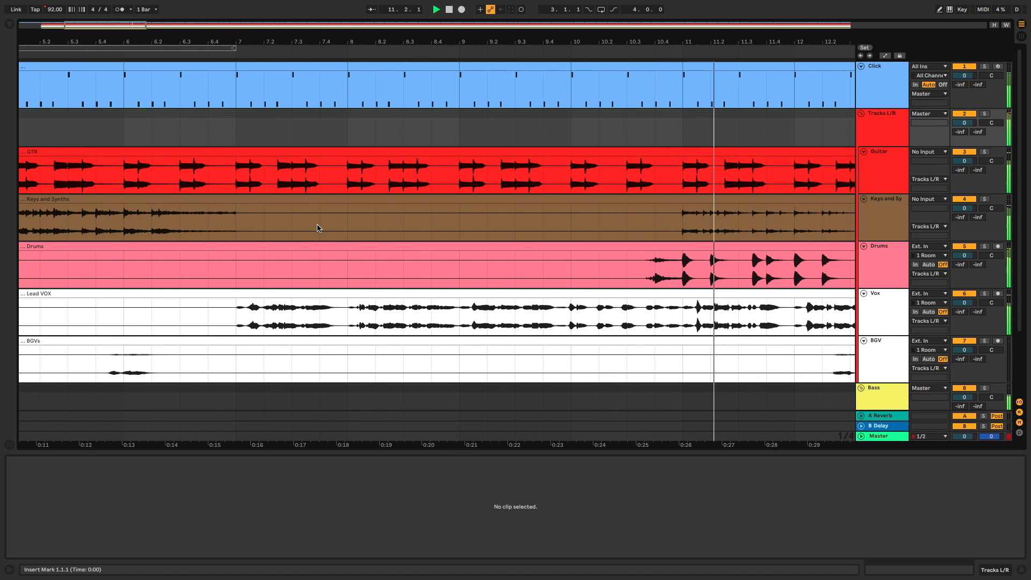
scroll(496, 279, "right", 3)
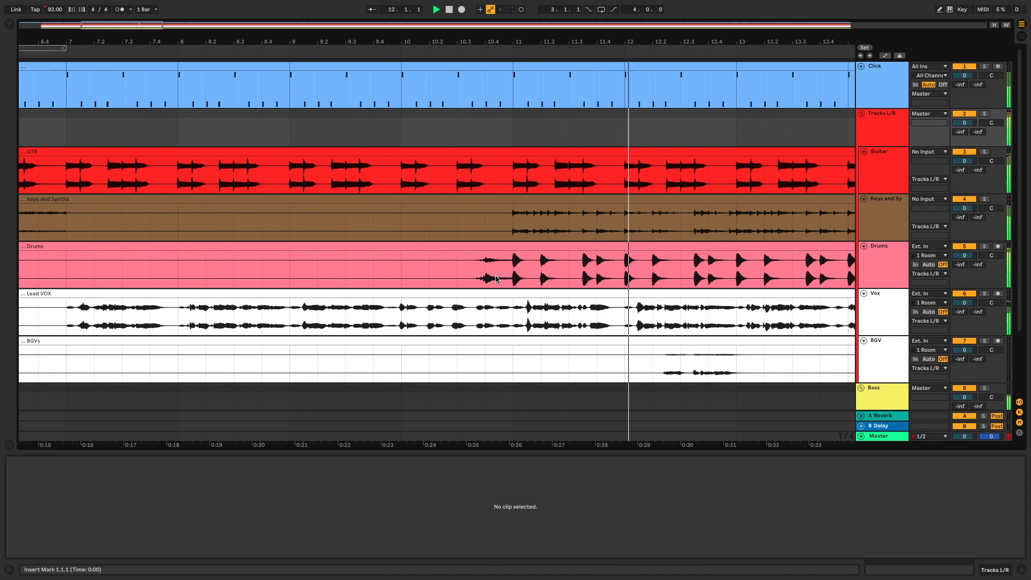
scroll(496, 279, "right", 2)
scroll(475, 292, "down", 10)
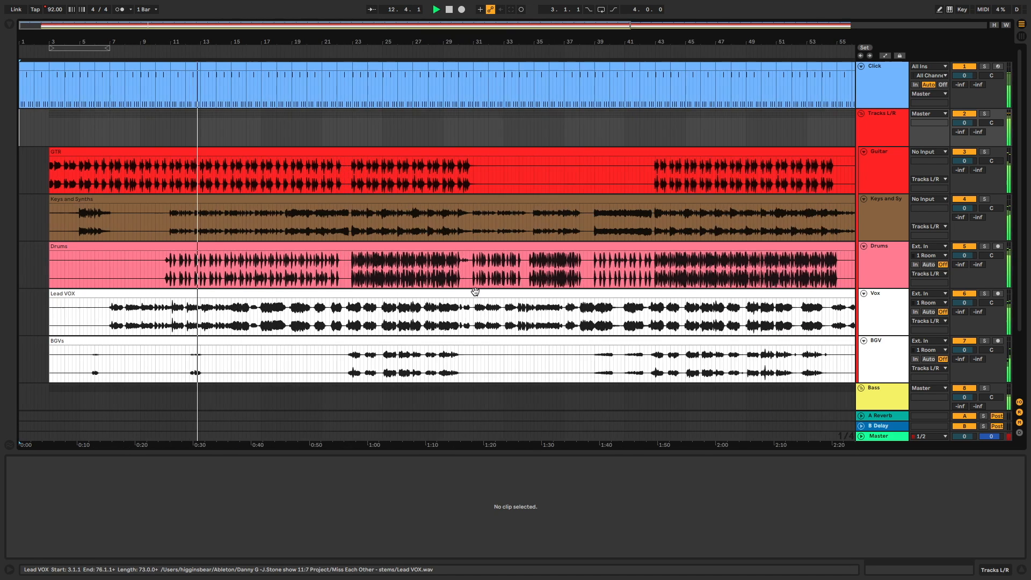
scroll(475, 292, "down", 3)
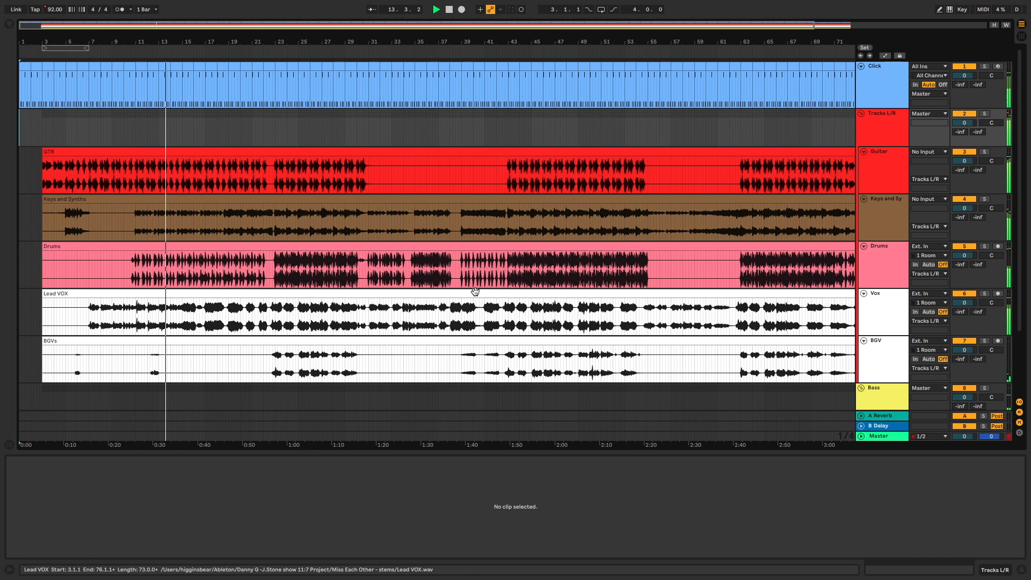
scroll(201, 383, "down", 3)
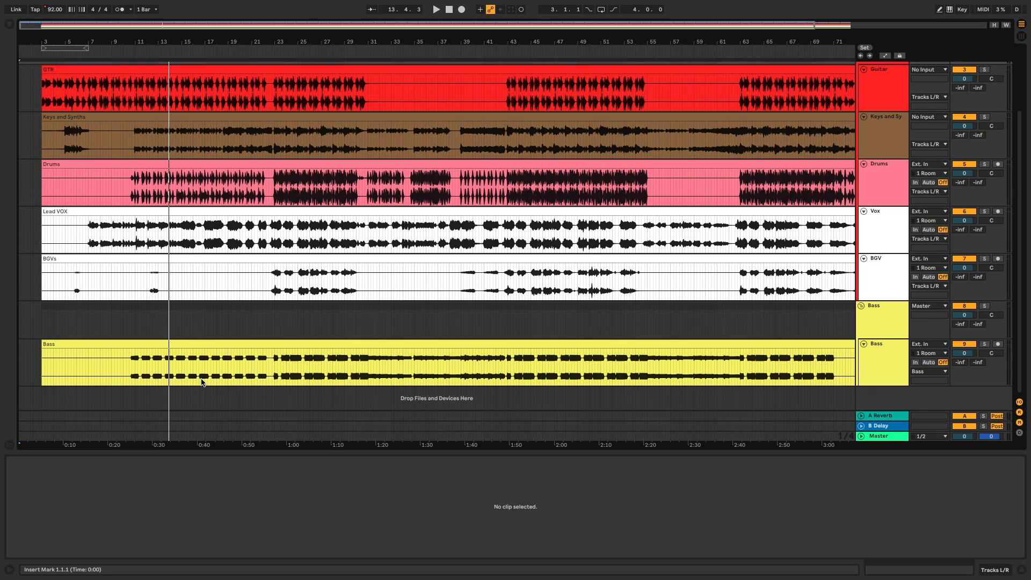
Play from the drum entrance, soloing Drums, Keys and Synths, Guitar and Vox in turn, and finish with every solo off.
scroll(202, 382, "up", 3)
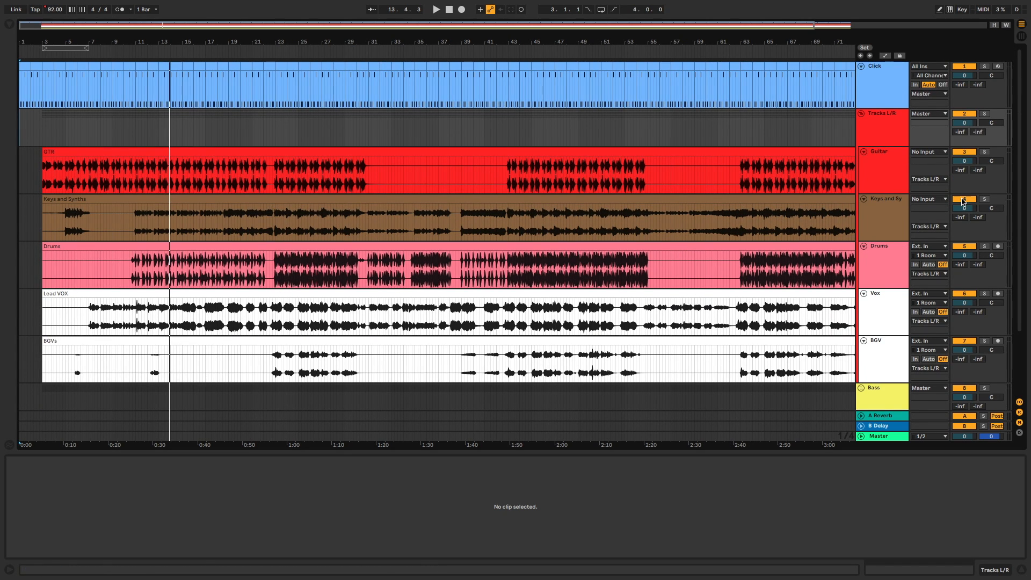
left_click(984, 246)
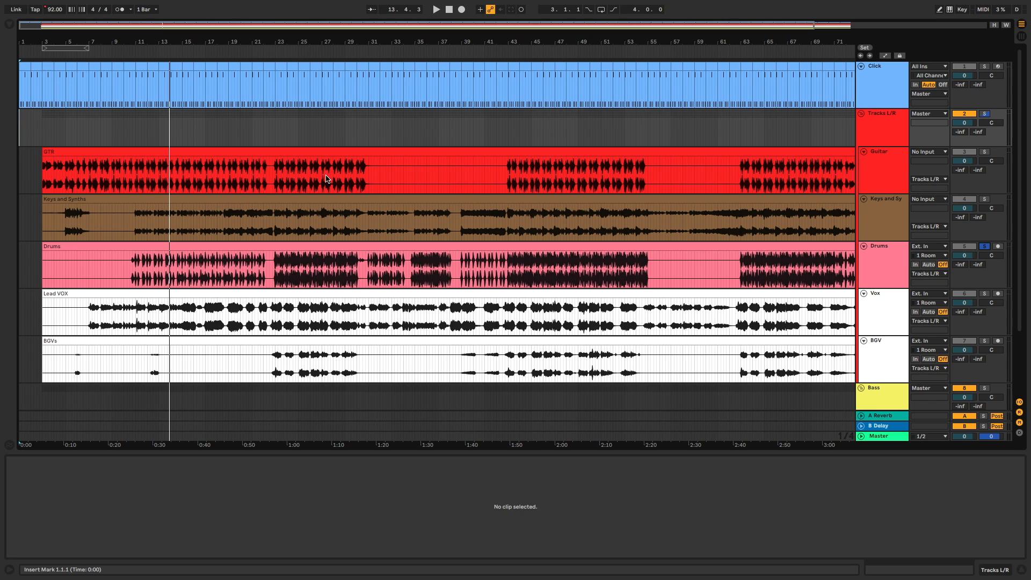
left_click(132, 263)
key("space")
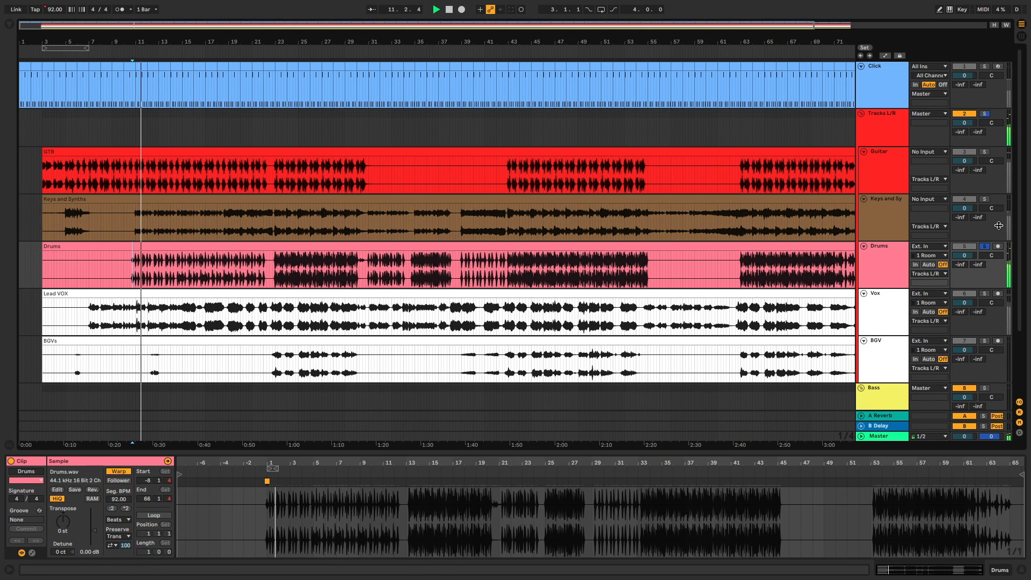
left_click(985, 201)
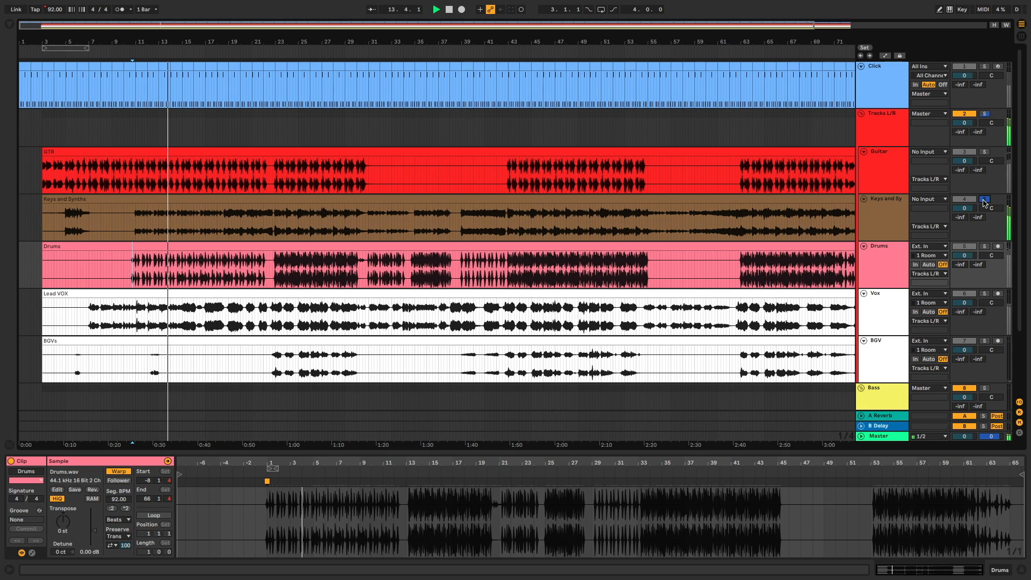
left_click(985, 152)
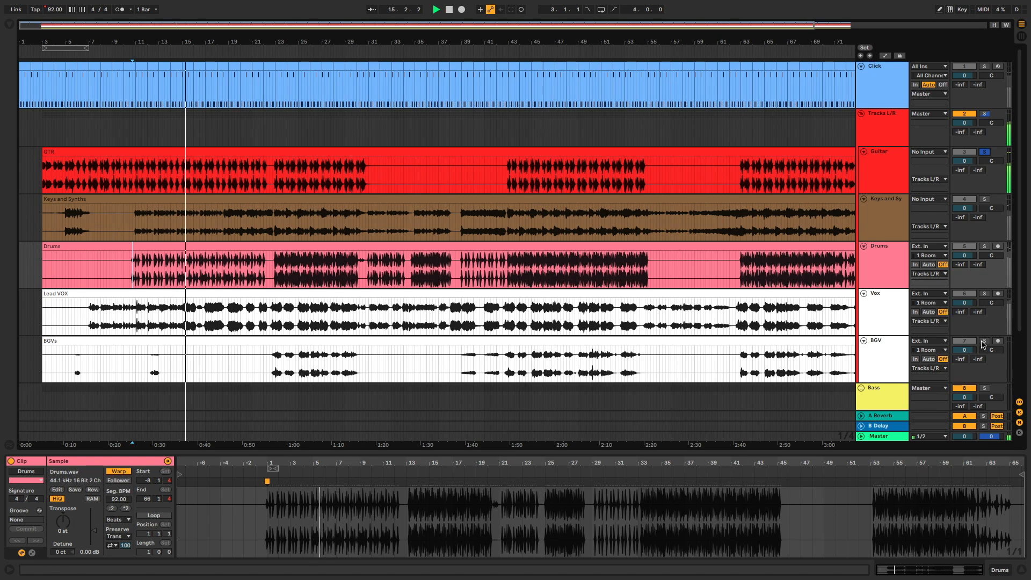
left_click(984, 294)
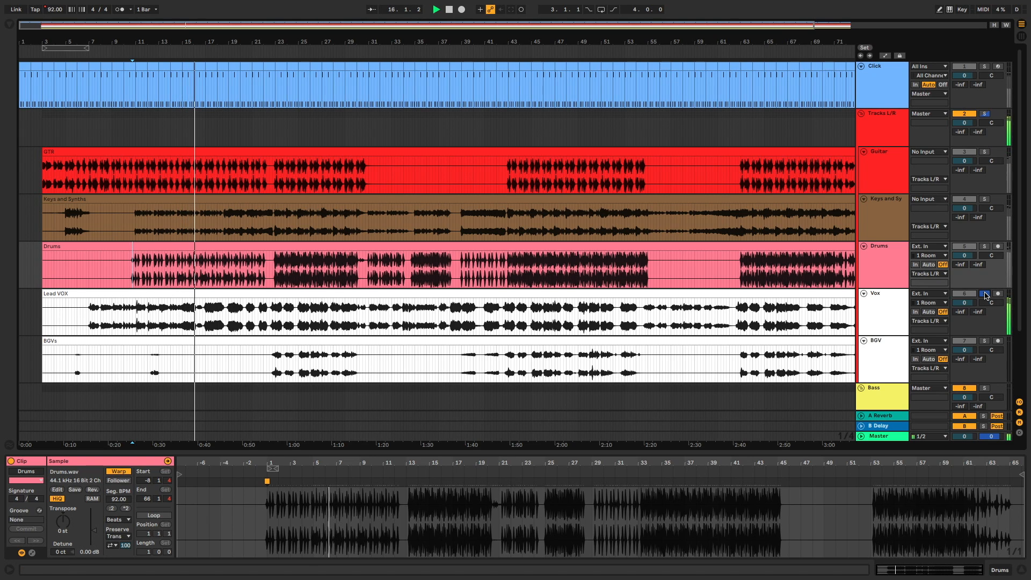
left_click(985, 293)
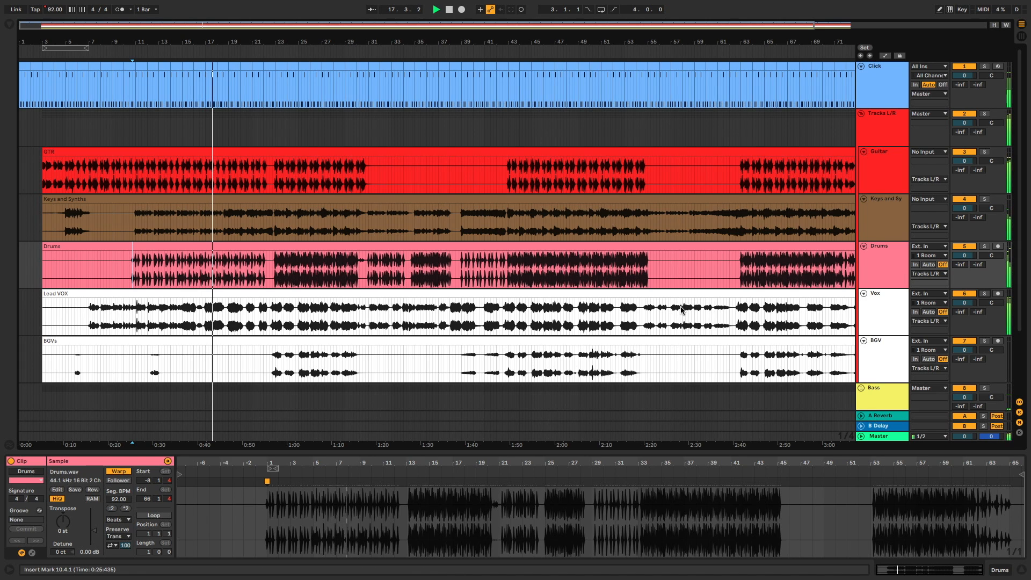
scroll(681, 311, "down", 3)
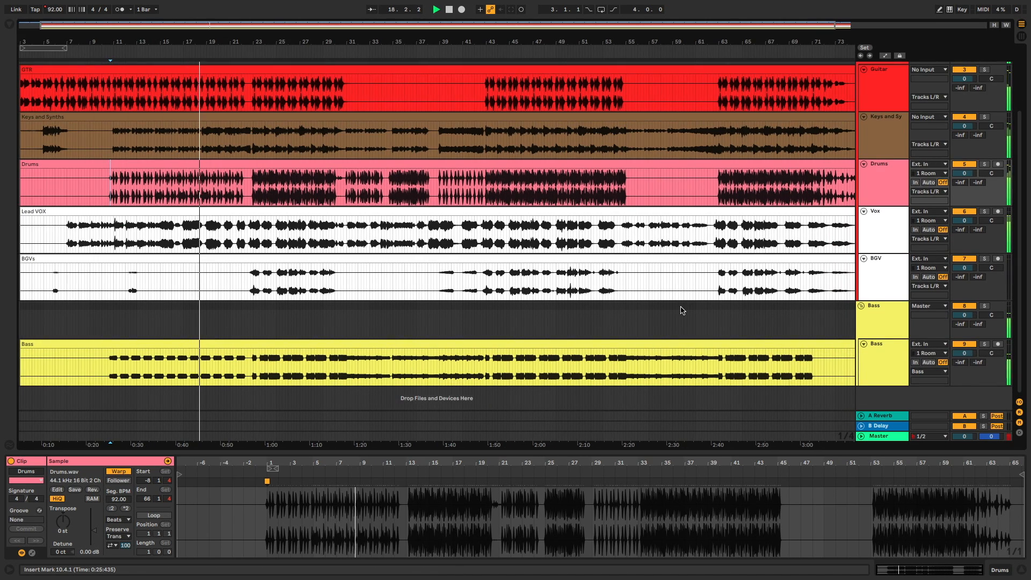
left_click(861, 436)
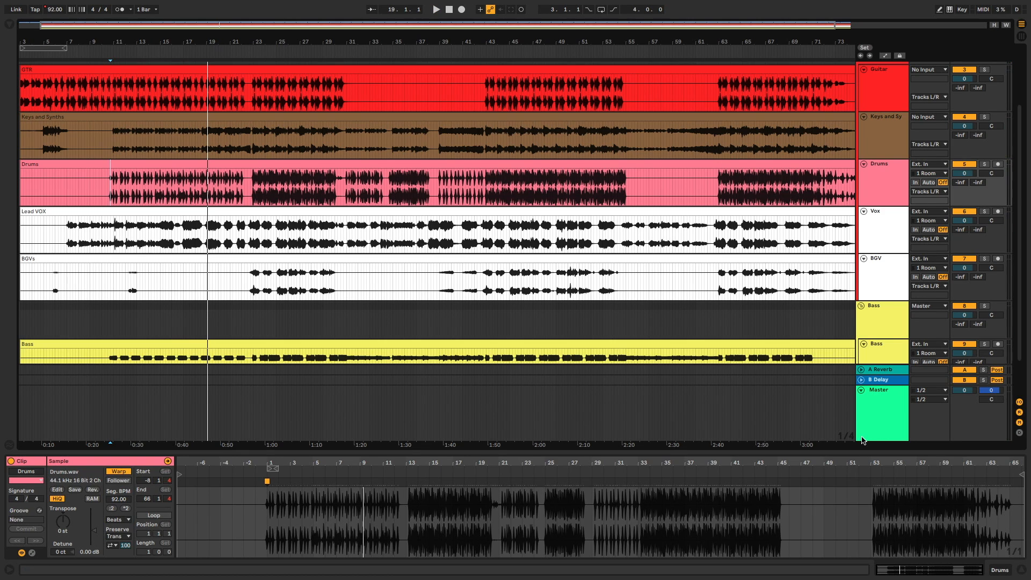
left_click(861, 390)
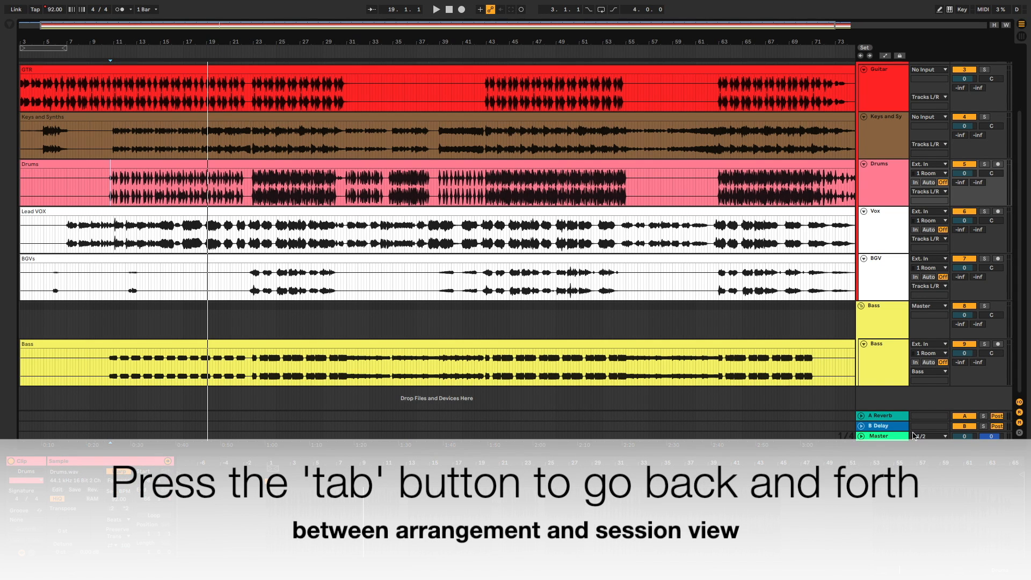
In Session View, play the song and lower the Master volume to -3.7 dB, returning to Arrangement View when done.
key("Tab")
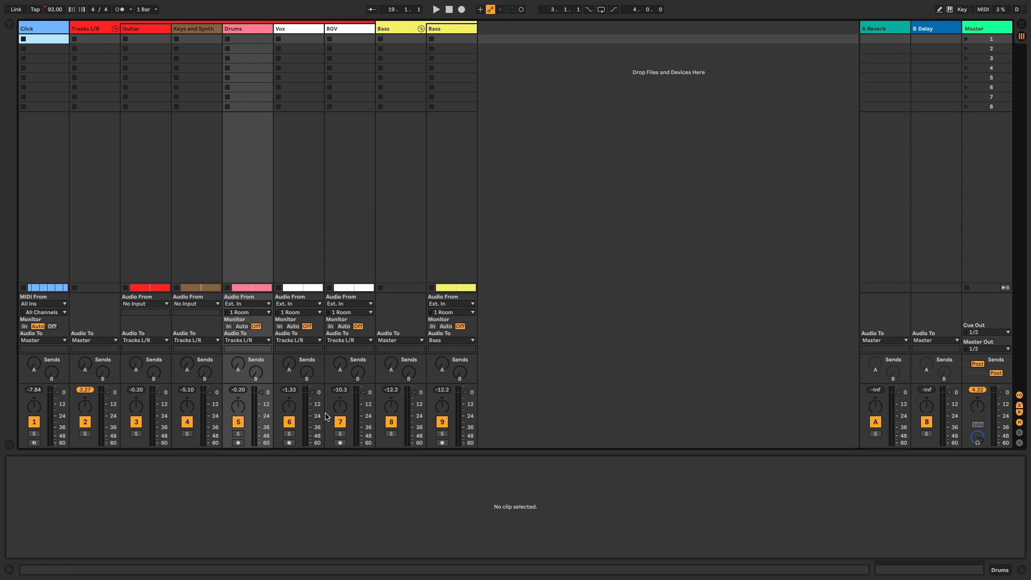
key("space")
key("Tab")
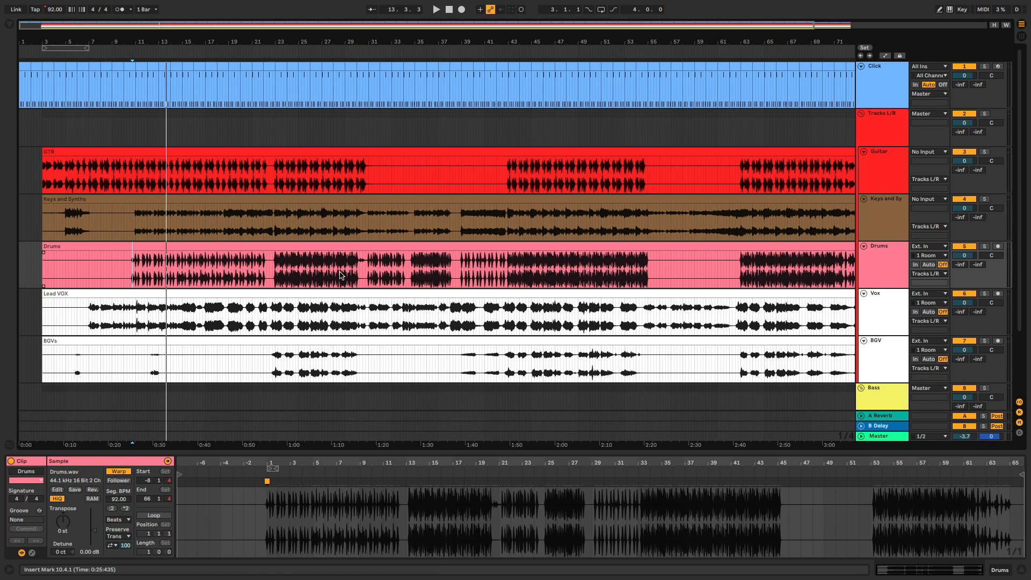
Show the automation lanes and set the Guitar track's lane to the Mixer's Track Volume.
key("a")
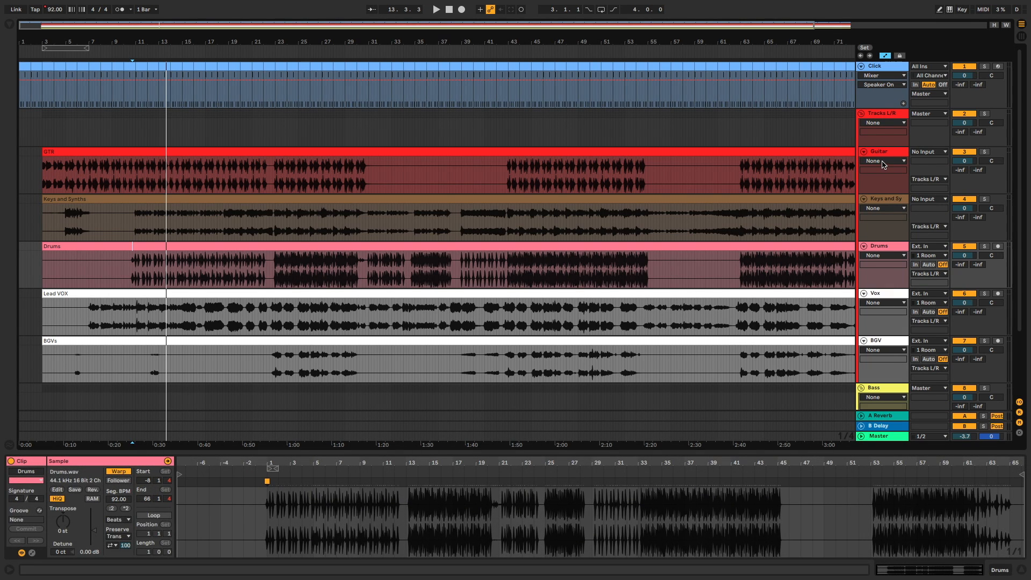
left_click(883, 162)
left_click(883, 176)
left_click(887, 171)
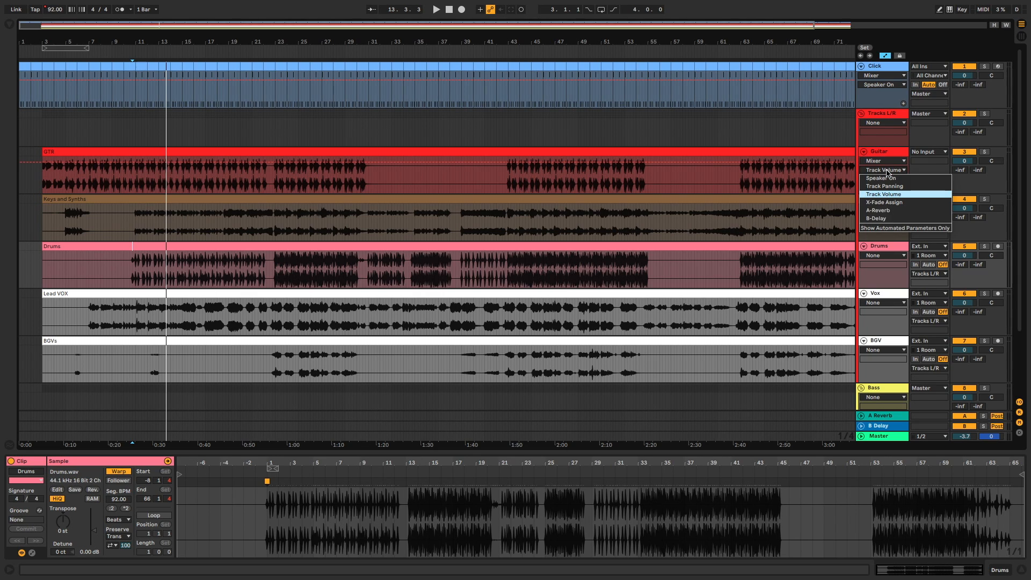
left_click(886, 171)
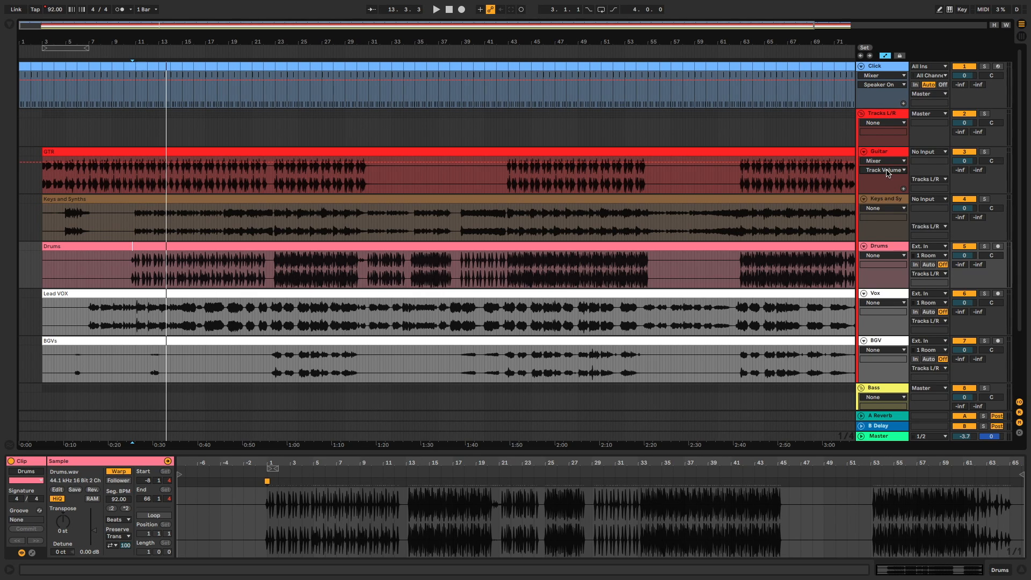
Add a breakpoint near the song's start on the Guitar's Track Volume envelope and set it to 1.0 dB.
left_click(22, 162)
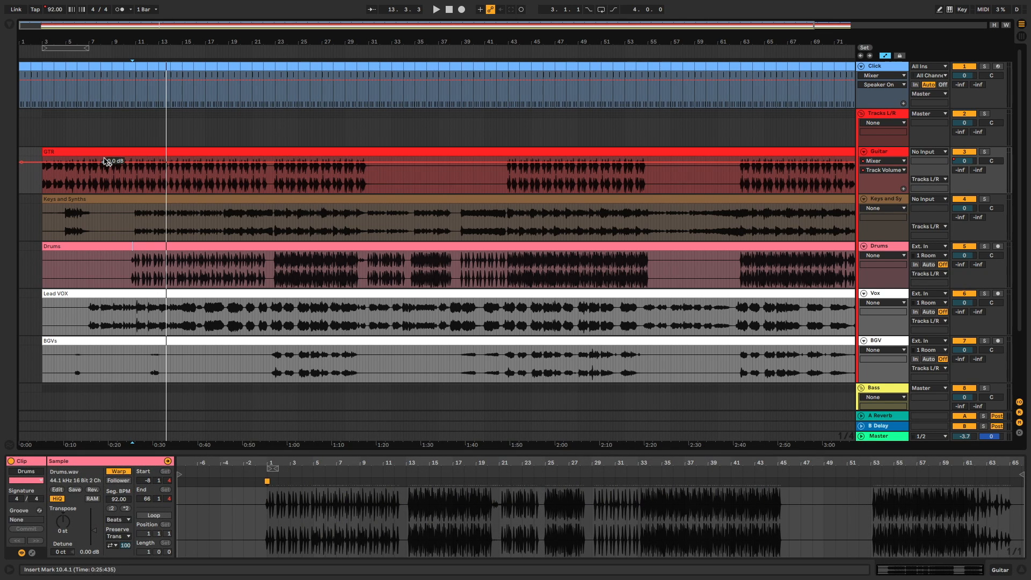
right_click(23, 165)
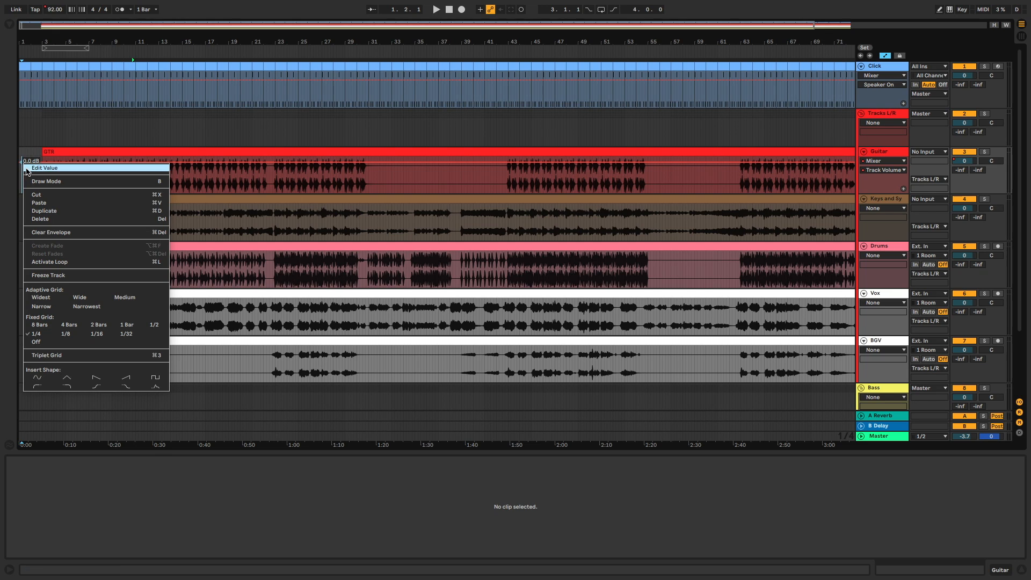
left_click(27, 169)
type("1")
key("Return")
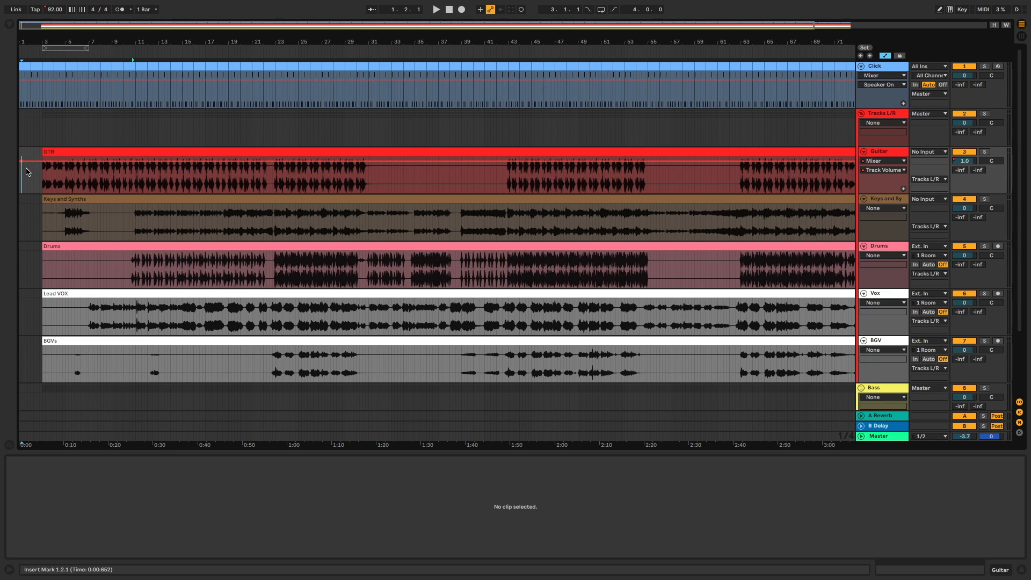
Set the Guitar's Track Volume automation to 0 dB at bar 78, past the song's end, and hide the automation lanes.
scroll(228, 254, "right", 5)
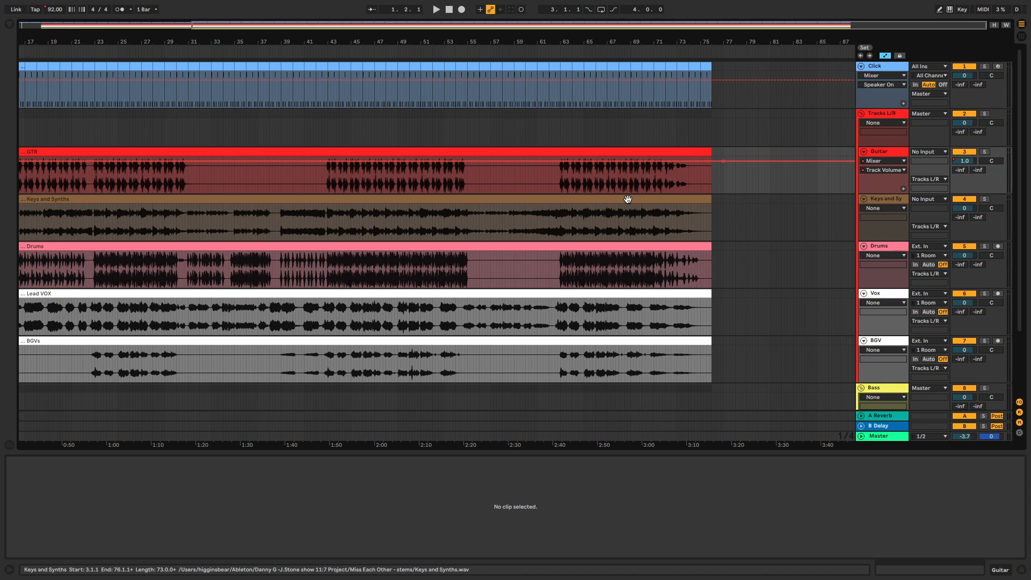
right_click(735, 165)
left_click(743, 169)
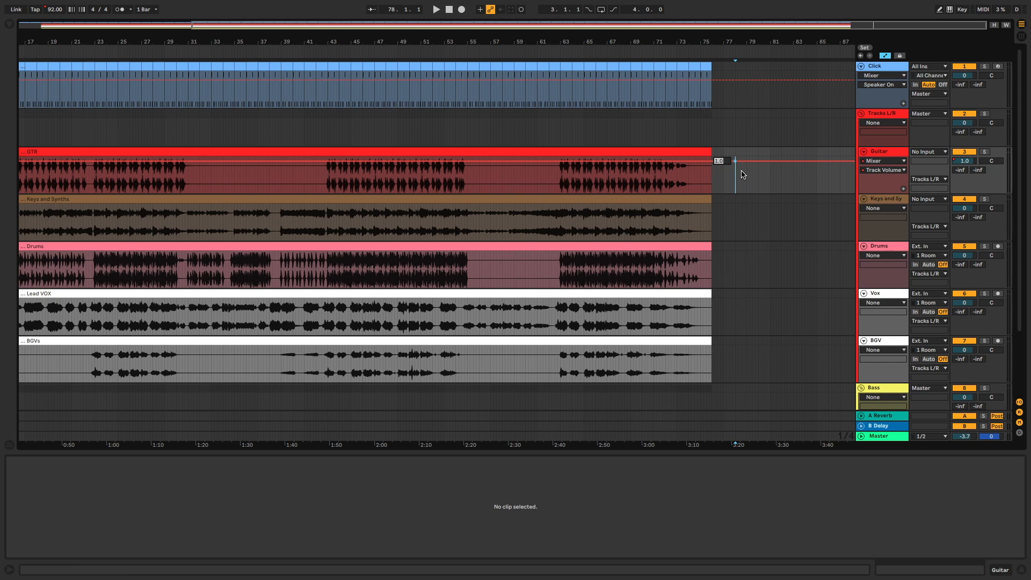
type("0")
key("Return")
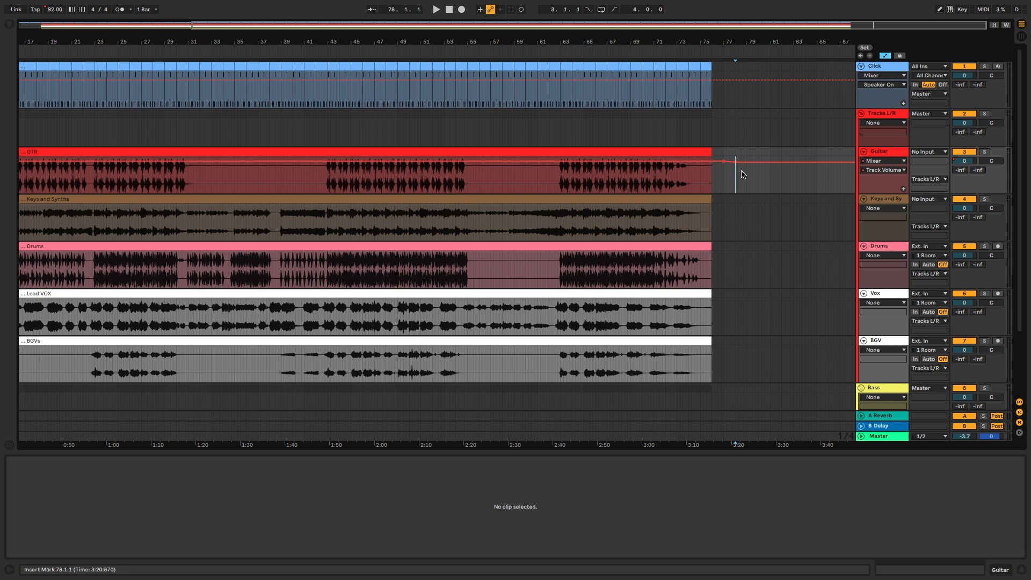
key("a")
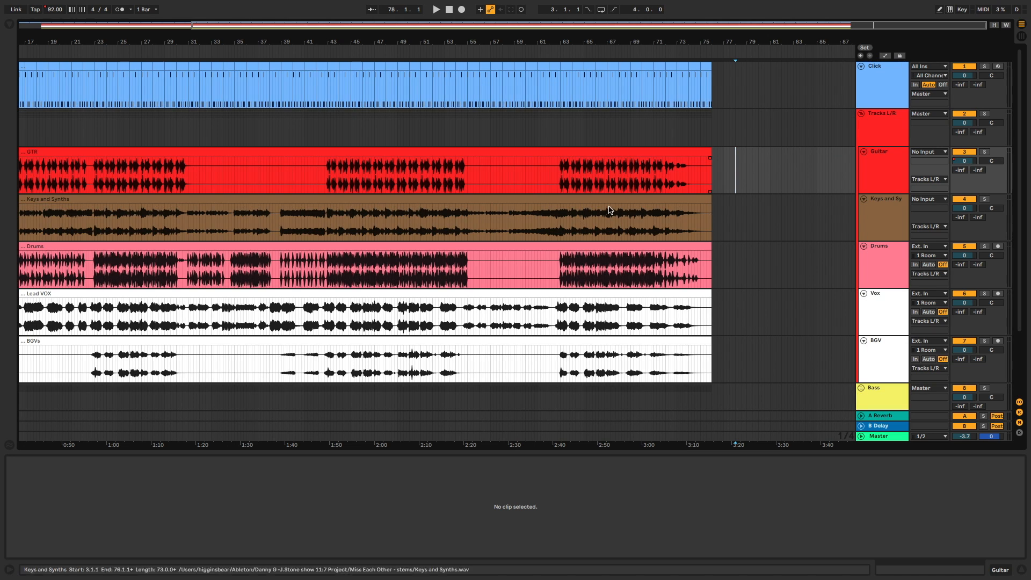
Show the automation lanes again, unfold the Master track and set its lane to the Mixer's Song Tempo.
scroll(440, 388, "left", 3)
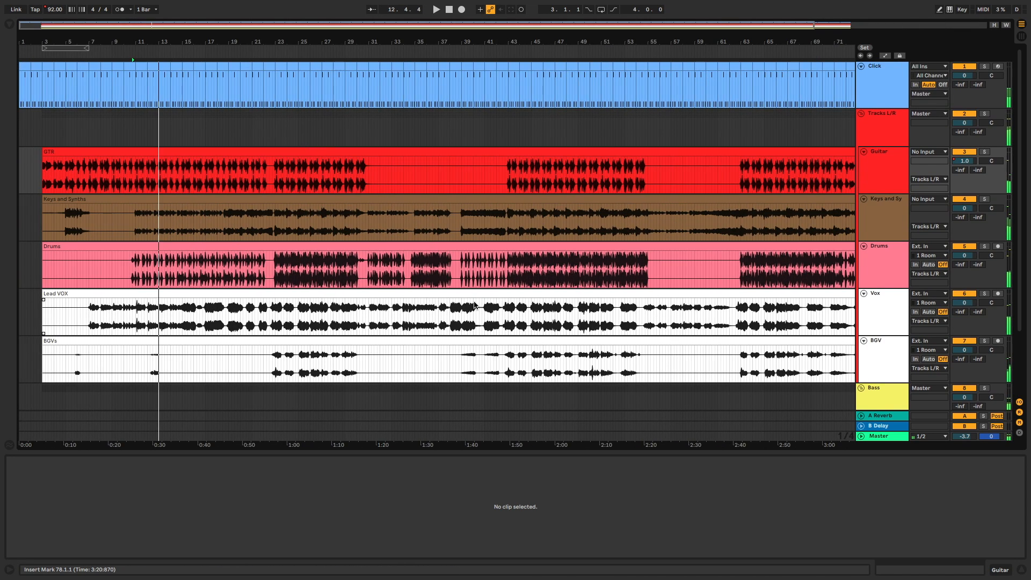
scroll(501, 304, "right", 5)
scroll(499, 303, "right", 2)
scroll(499, 301, "down", 3)
scroll(590, 92, "up", 3)
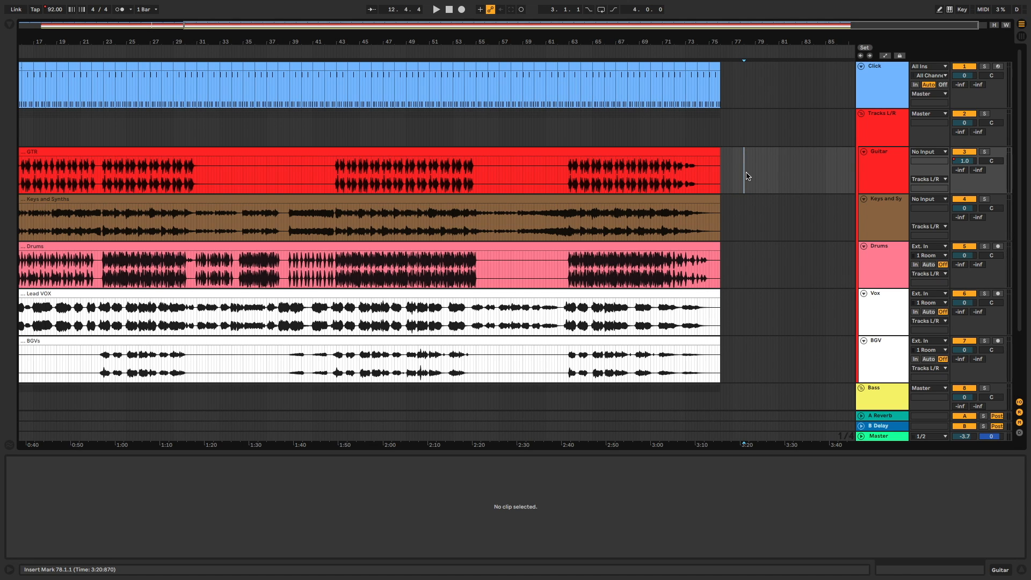
key("a")
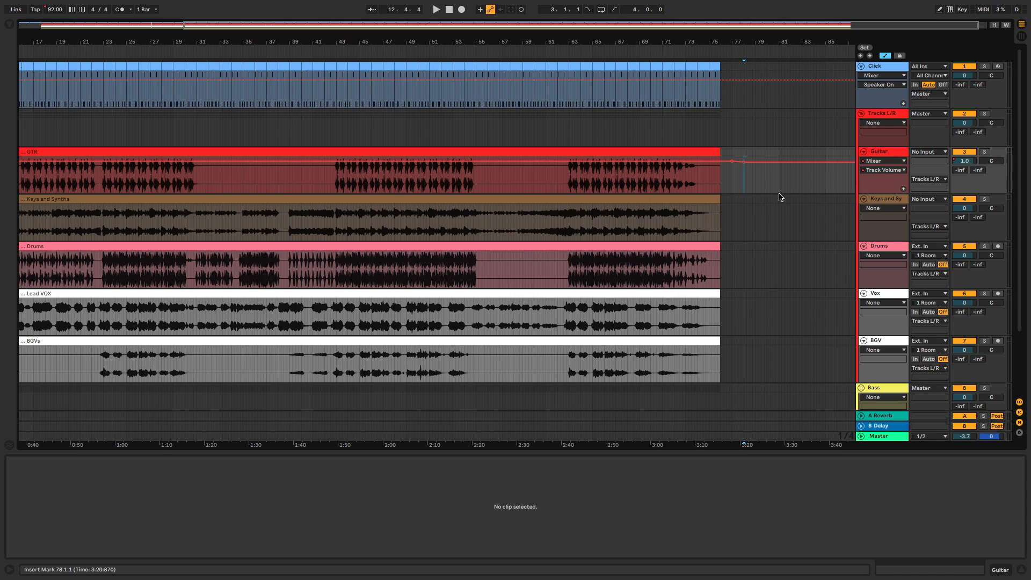
left_click(861, 435)
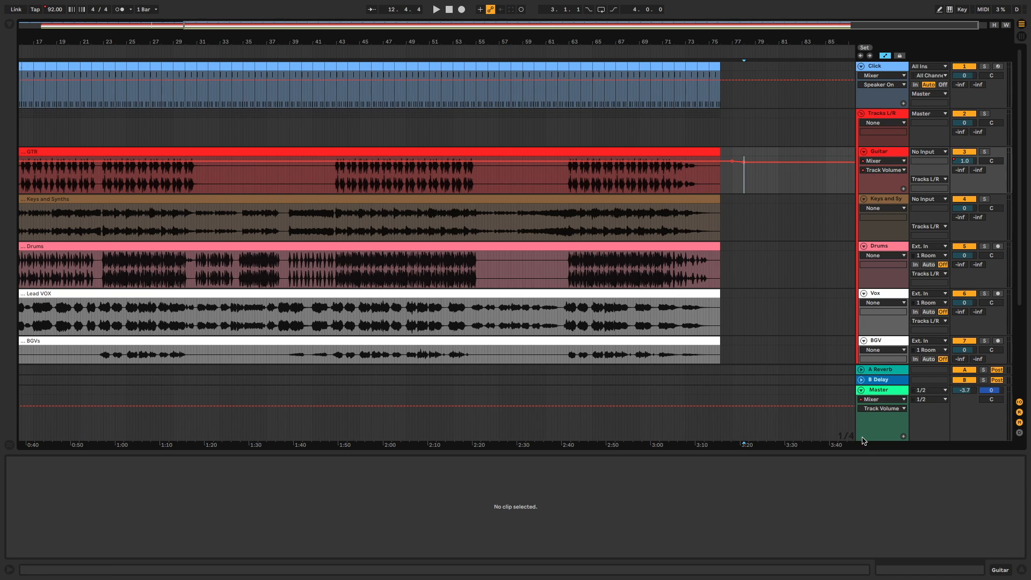
left_click(890, 414)
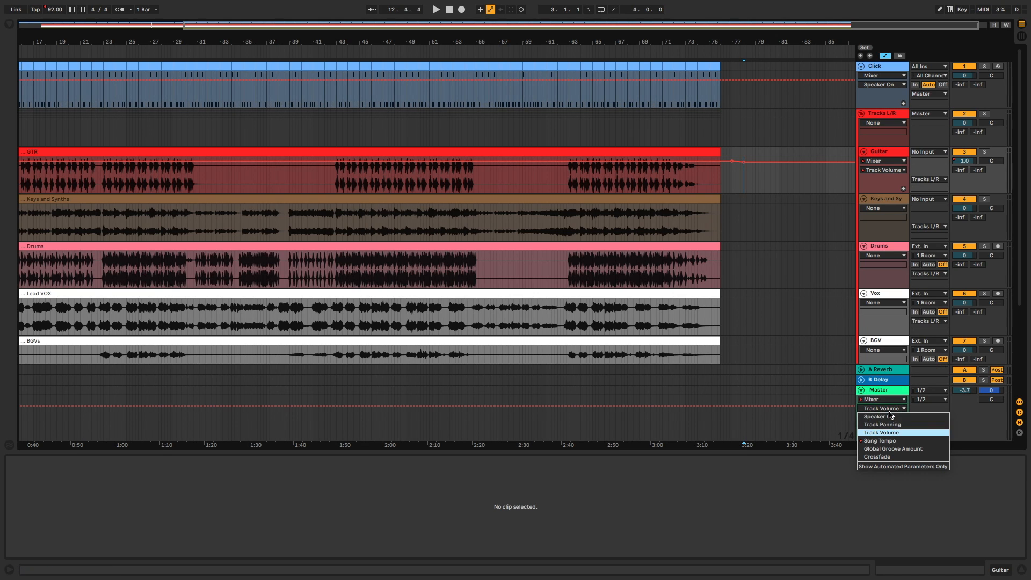
left_click(891, 442)
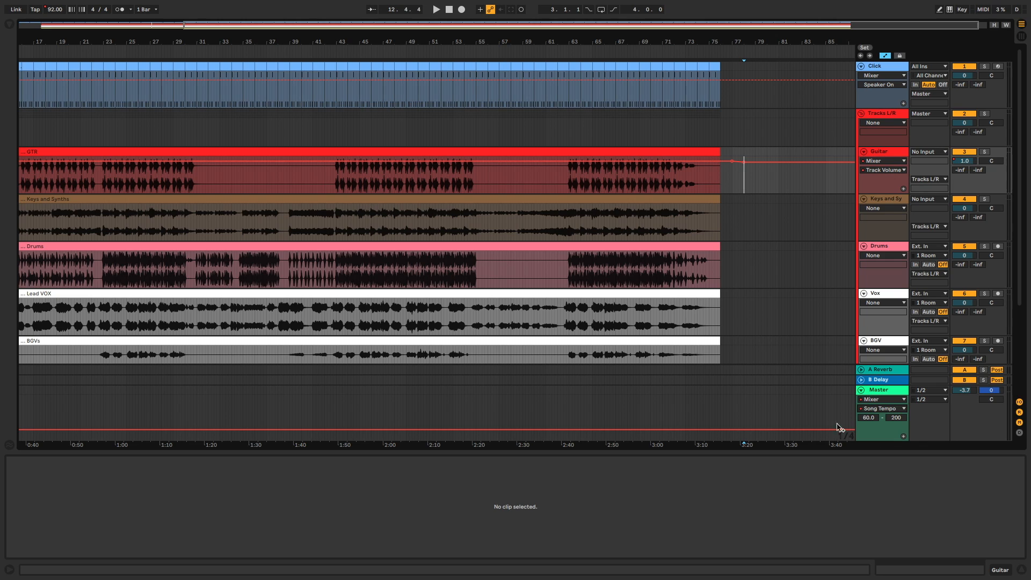
left_click(862, 411)
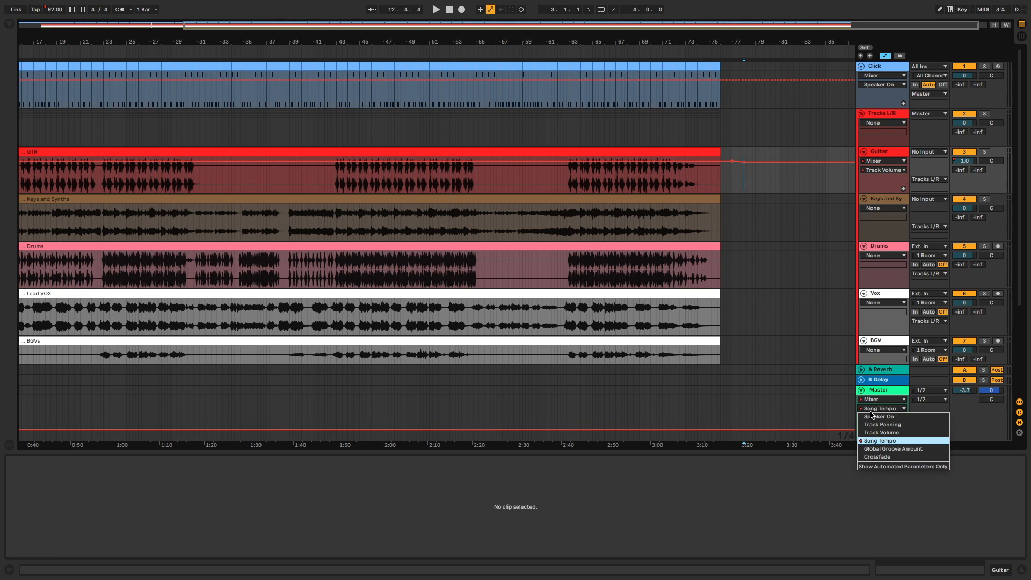
left_click(877, 443)
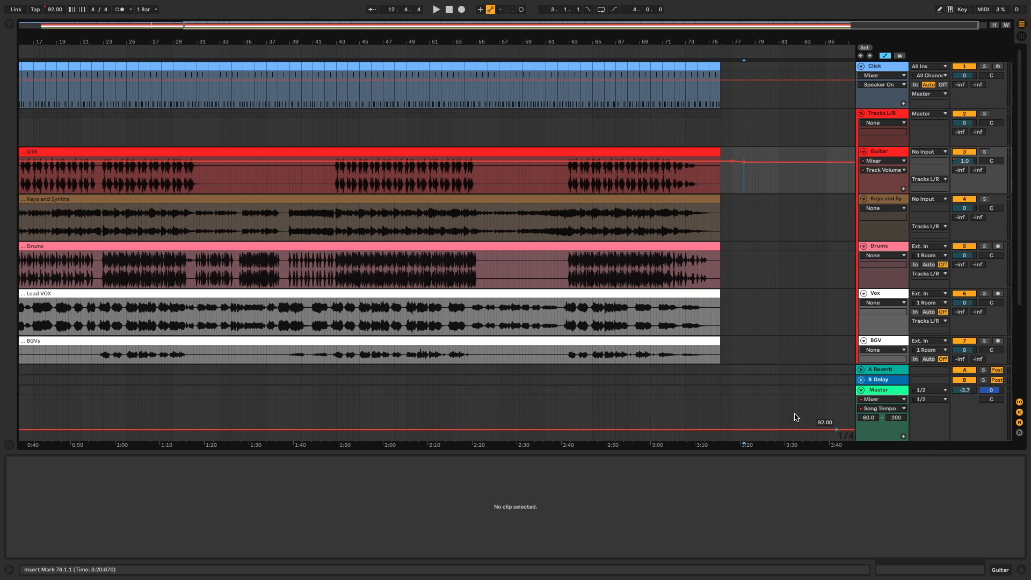
Add a 92 BPM breakpoint near bar 77 in the Song Tempo lane and set the tempo to 100 BPM at bar 79.
left_click(735, 431)
left_click(734, 430)
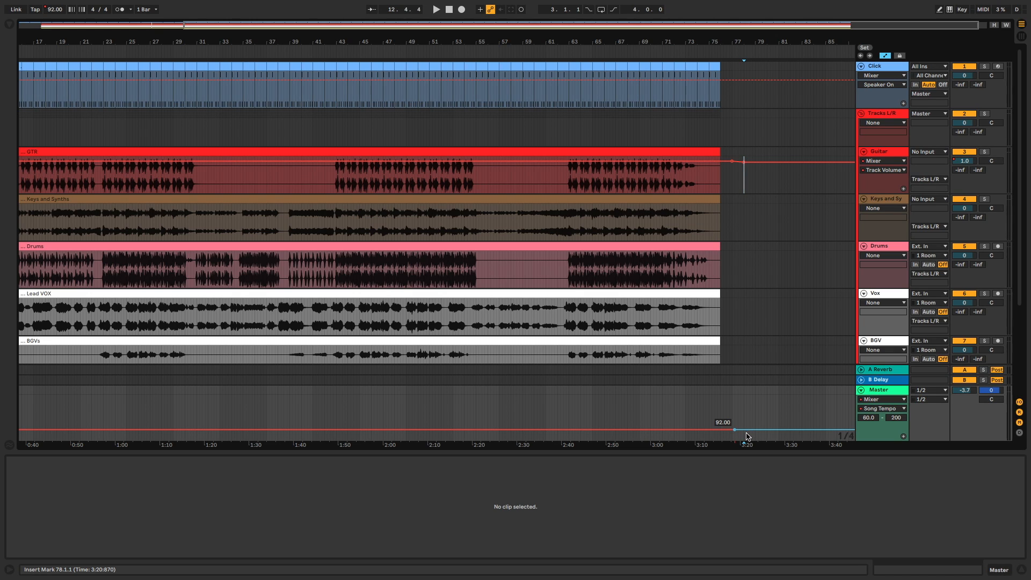
left_click(758, 429)
right_click(757, 431)
left_click(755, 427)
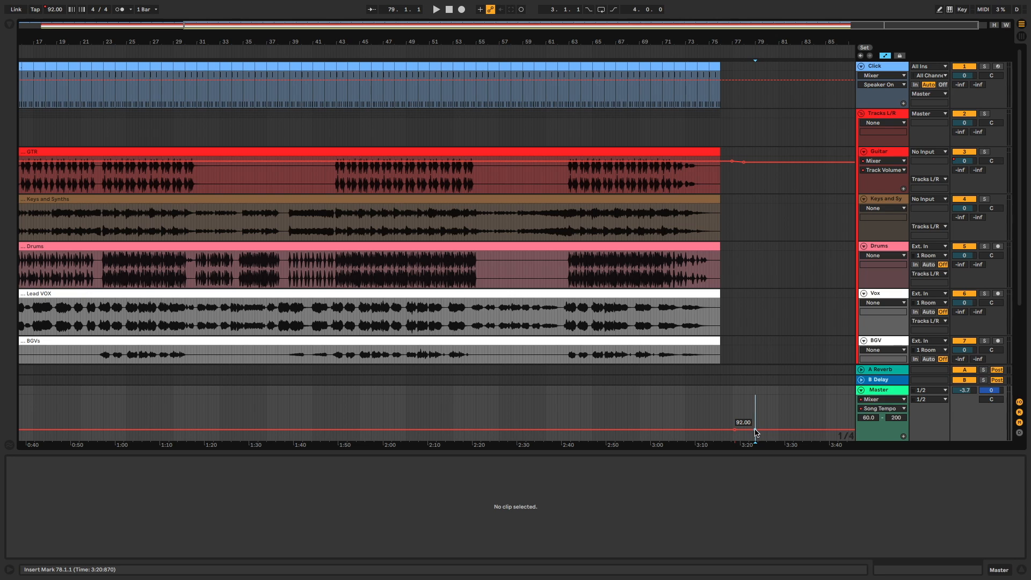
right_click(755, 431)
left_click(770, 239)
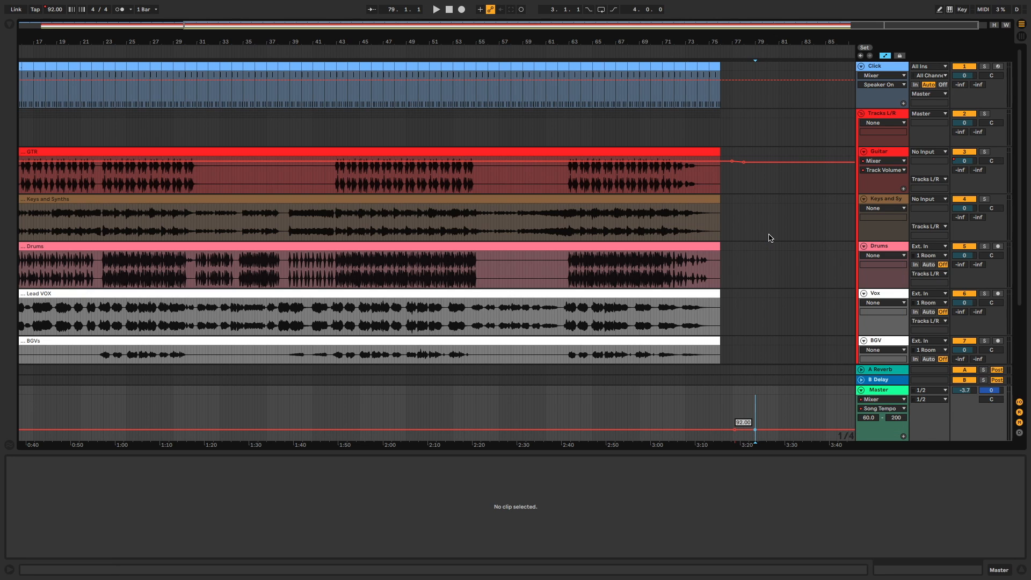
type("100")
key("Return")
Hide the automation lanes and play from just after the song's end through the tempo change.
key("a")
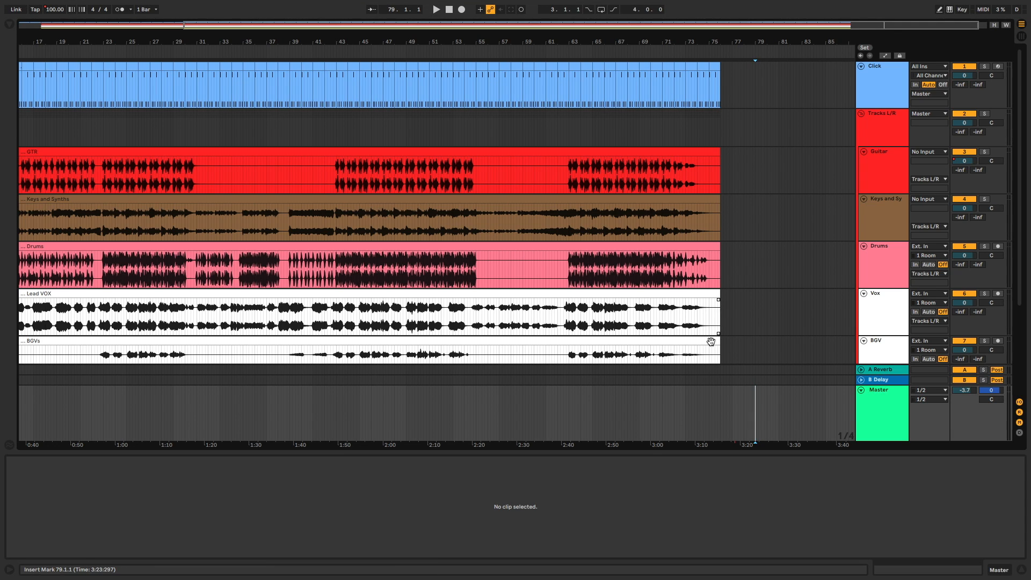
left_click(729, 410)
key("space")
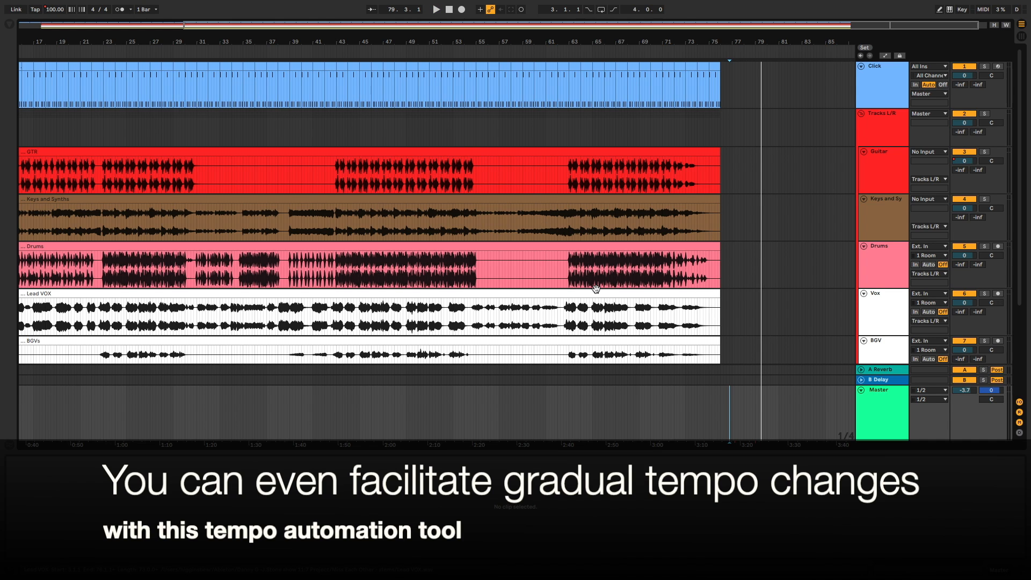
Move the 100 BPM tempo breakpoint back to bar 77 for an immediate tempo change and play through it with automation hidden.
key("a")
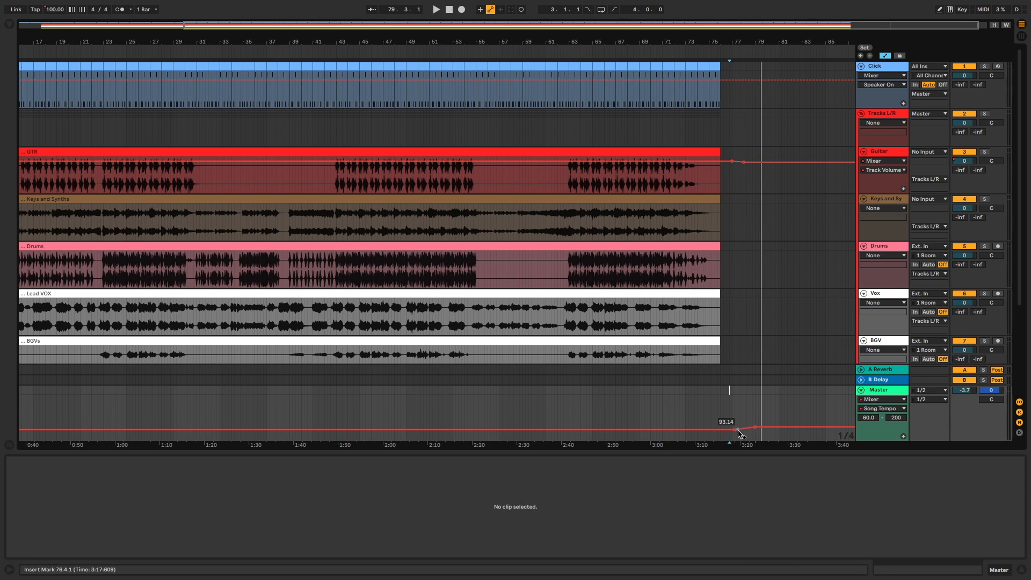
left_click_drag(757, 430, 735, 430)
key("a")
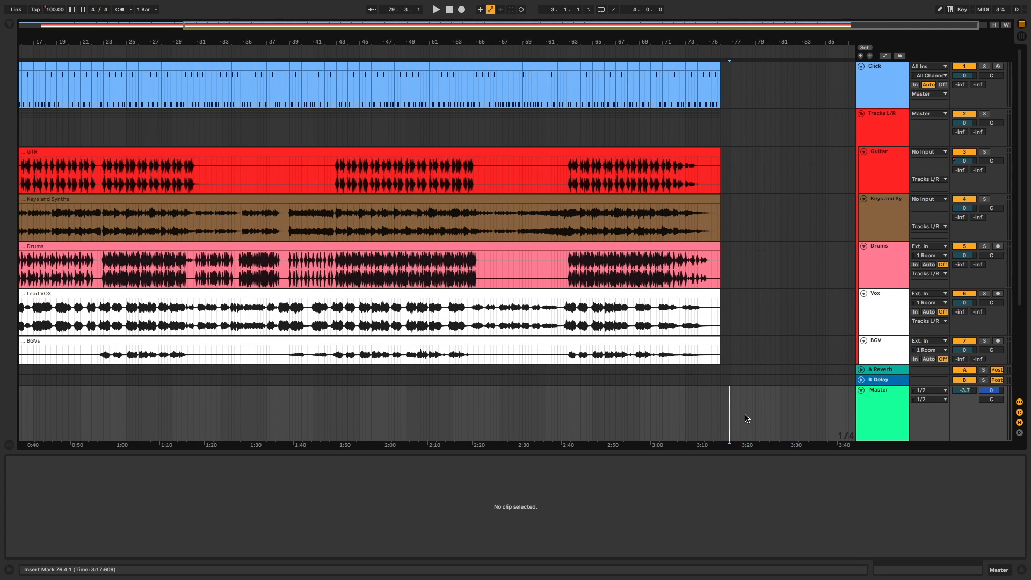
key("space")
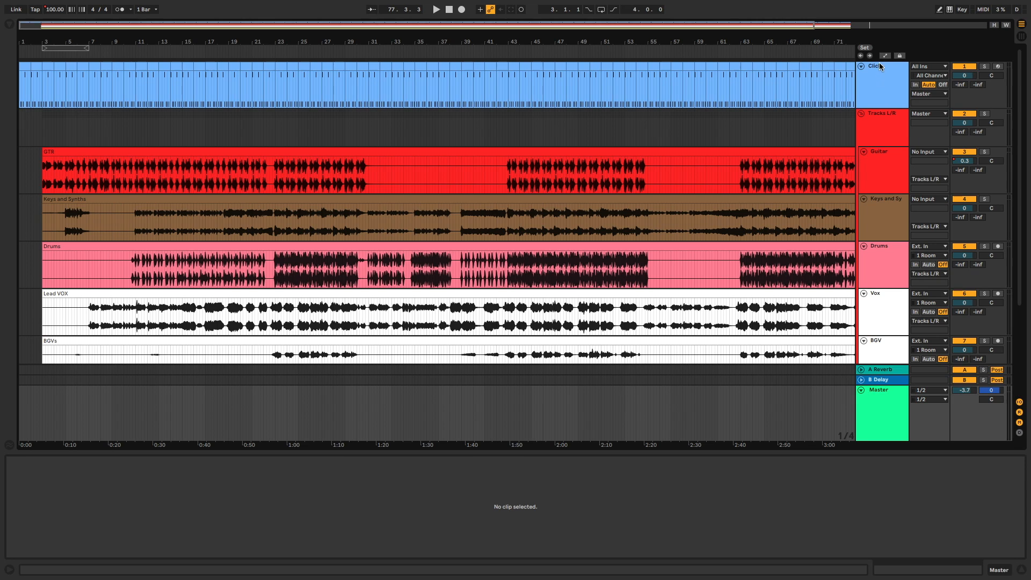
Insert a purple MIDI track named Song above the Click track and deactivate it.
left_click(881, 64)
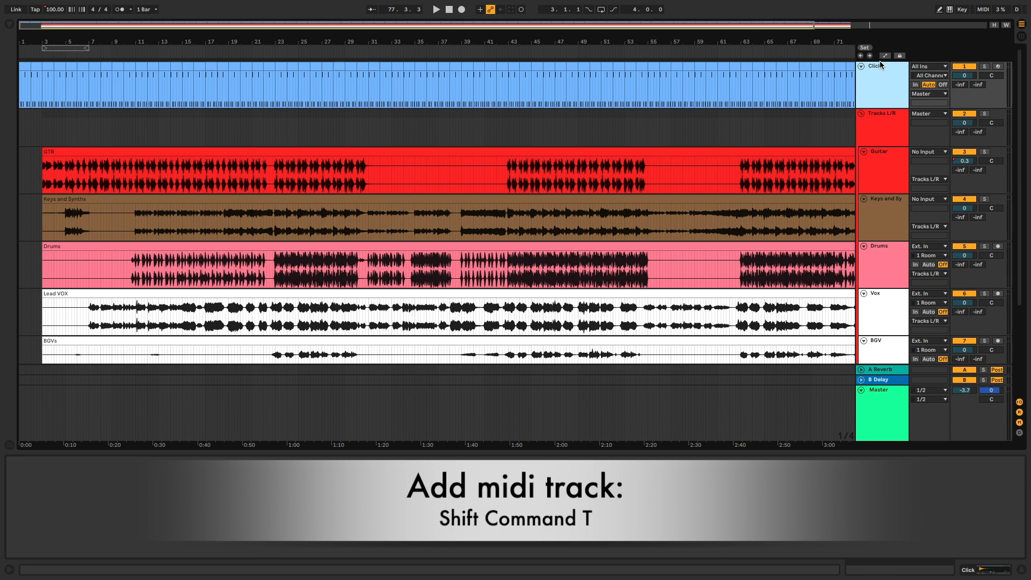
key("super+shift+t")
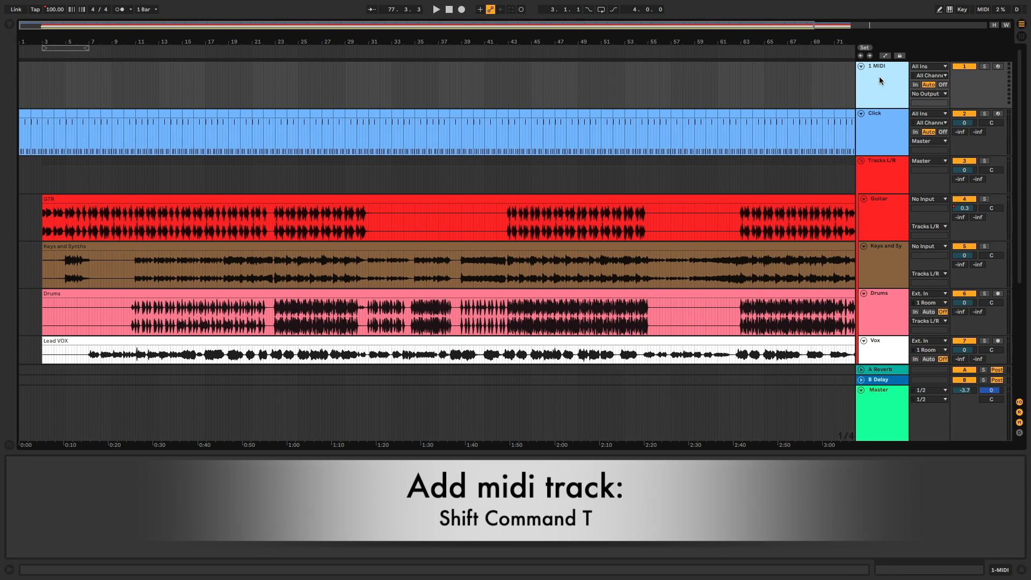
key("super+r")
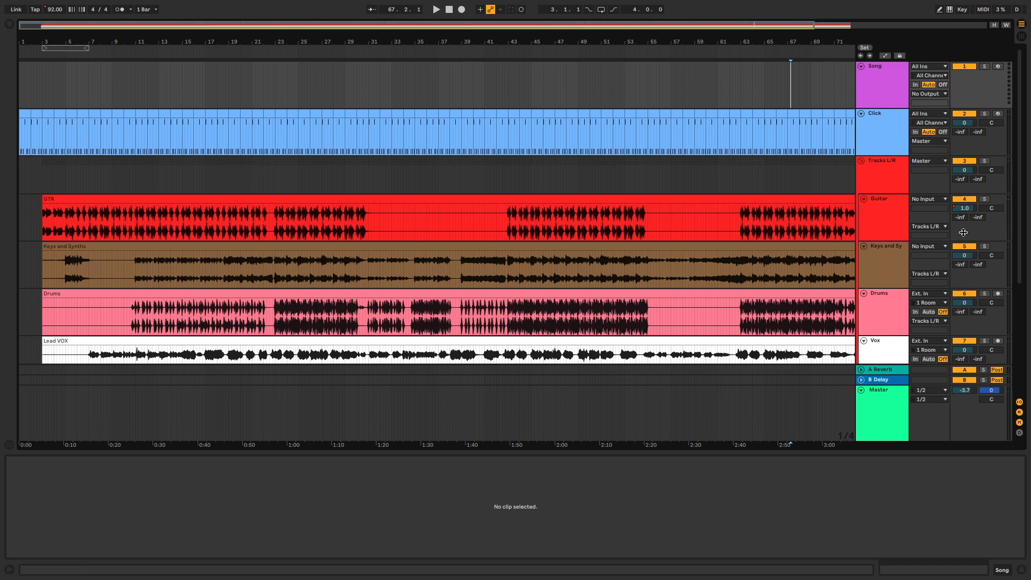
left_click(963, 66)
Create a MIDI clip at bar 3 on the Song track, name it Intro and extend it to about 4.4.1.
double_click(44, 87)
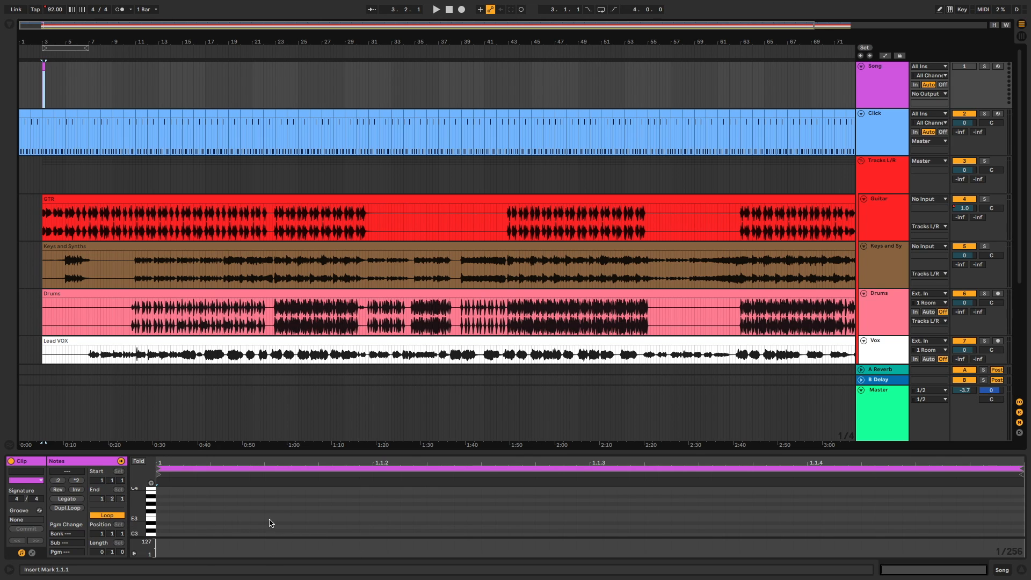
left_click(22, 473)
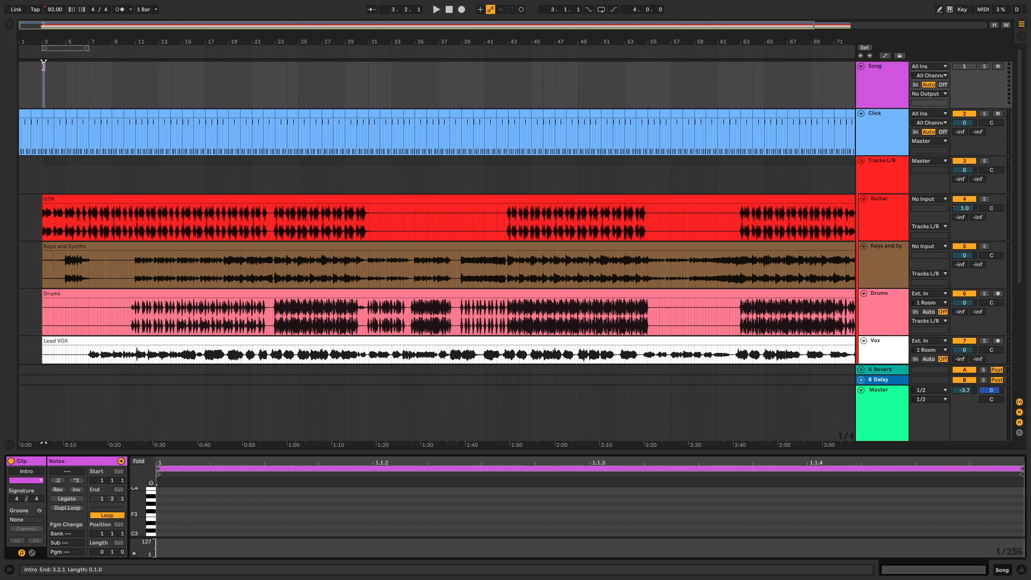
left_click_drag(44, 66, 63, 67)
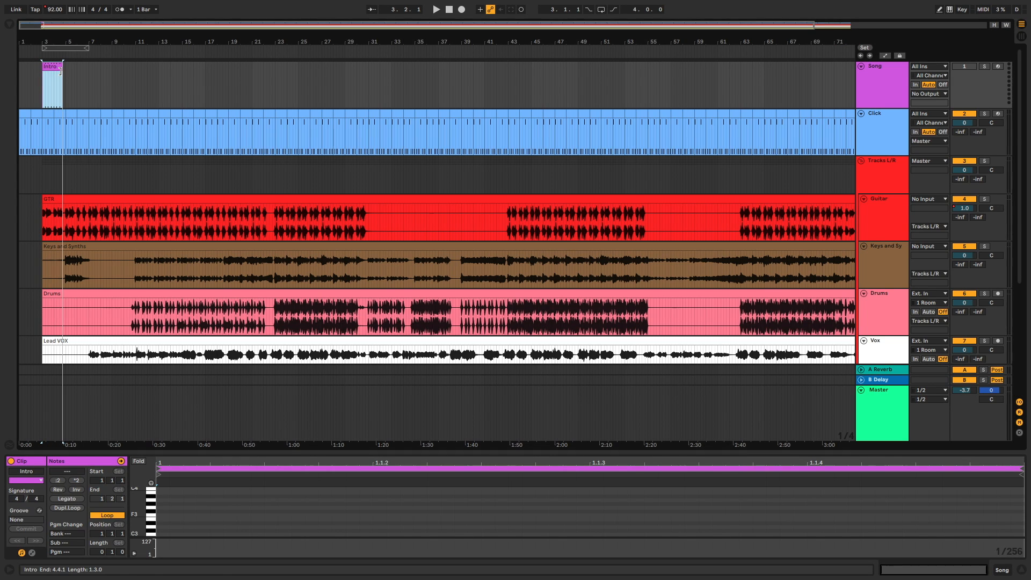
Play from bar 3 to the vocal entrance, add a V1 clip from bar 7 to 11.3.1 on the Song track, and extend Intro to bar 7.
left_click(43, 179)
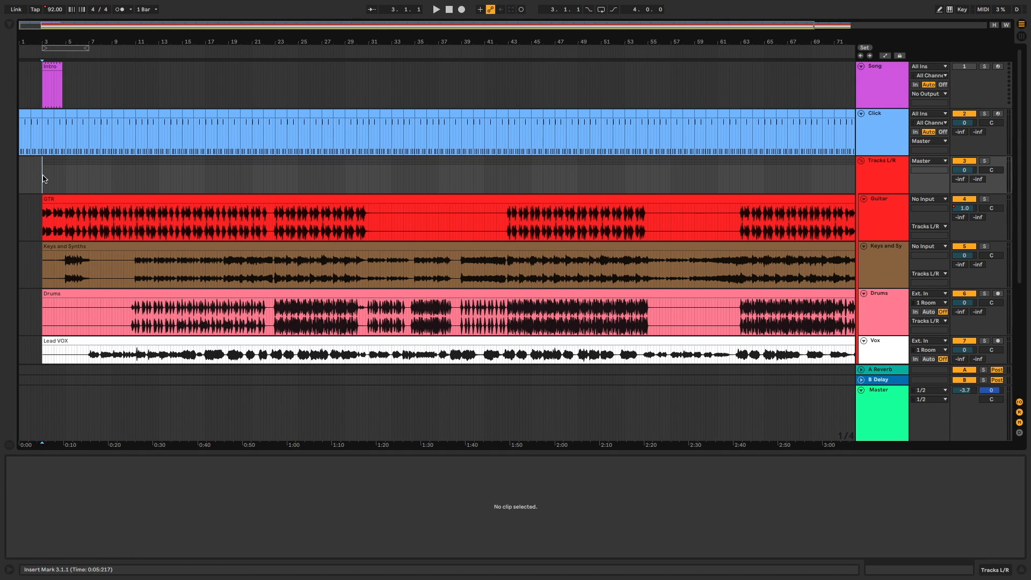
key("space")
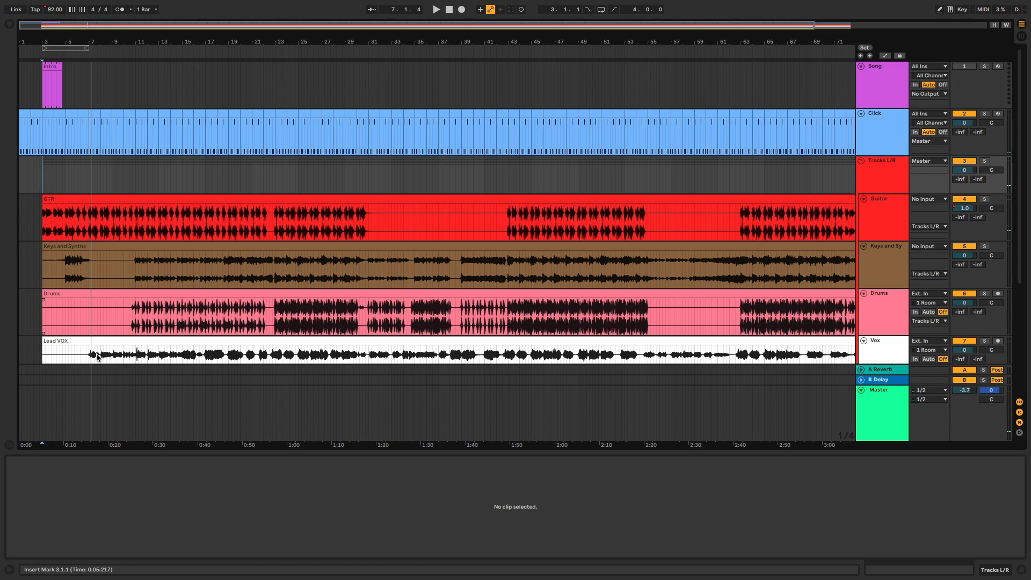
scroll(95, 86, "up", 3)
double_click(90, 85)
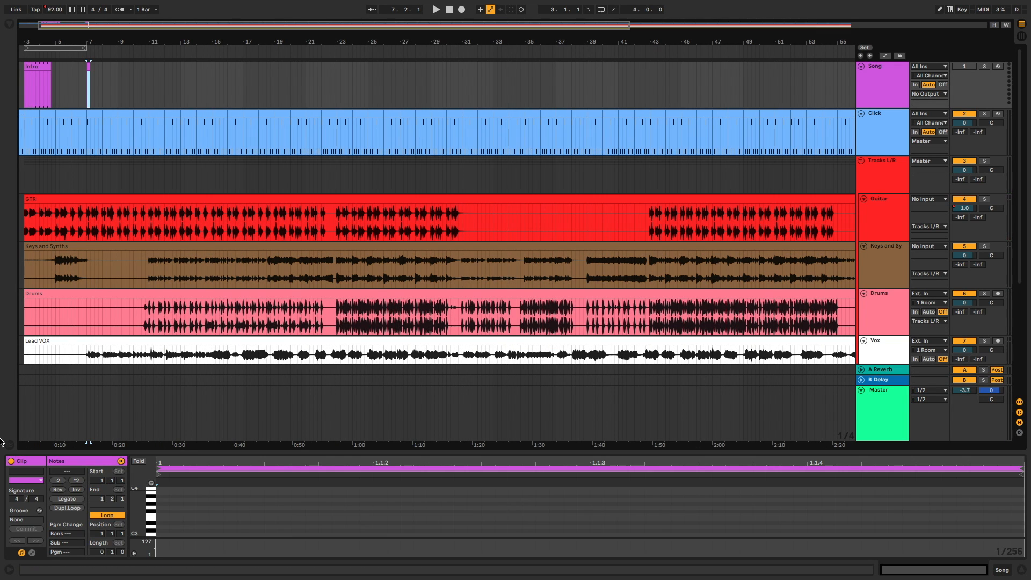
left_click(29, 472)
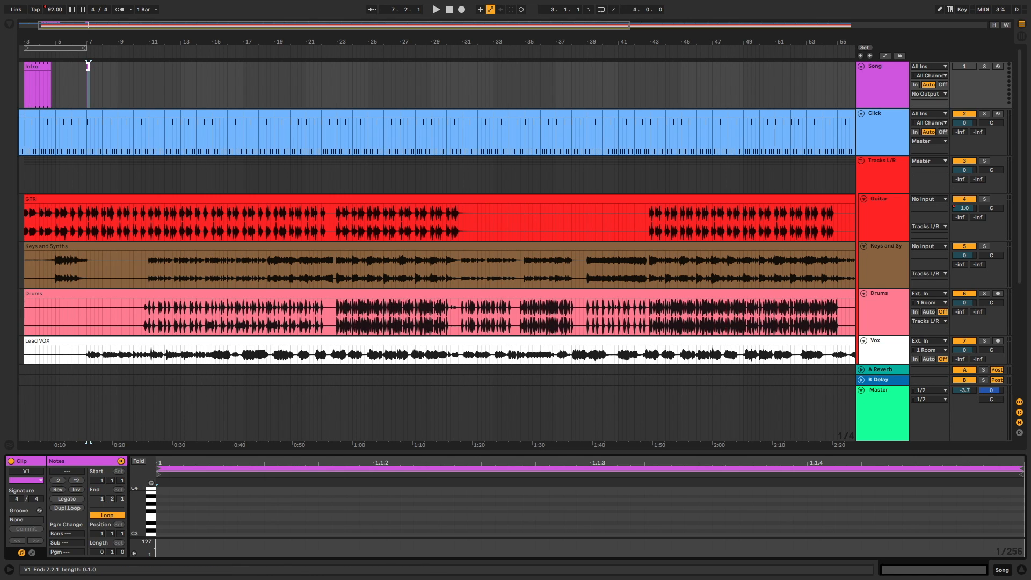
left_click_drag(89, 65, 158, 65)
left_click_drag(48, 68, 86, 78)
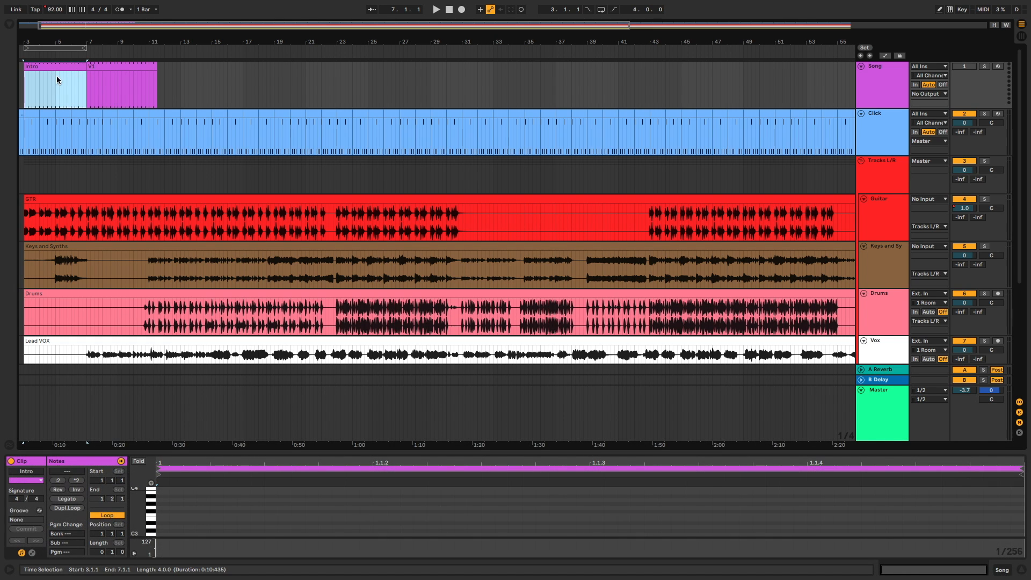
left_click(181, 89)
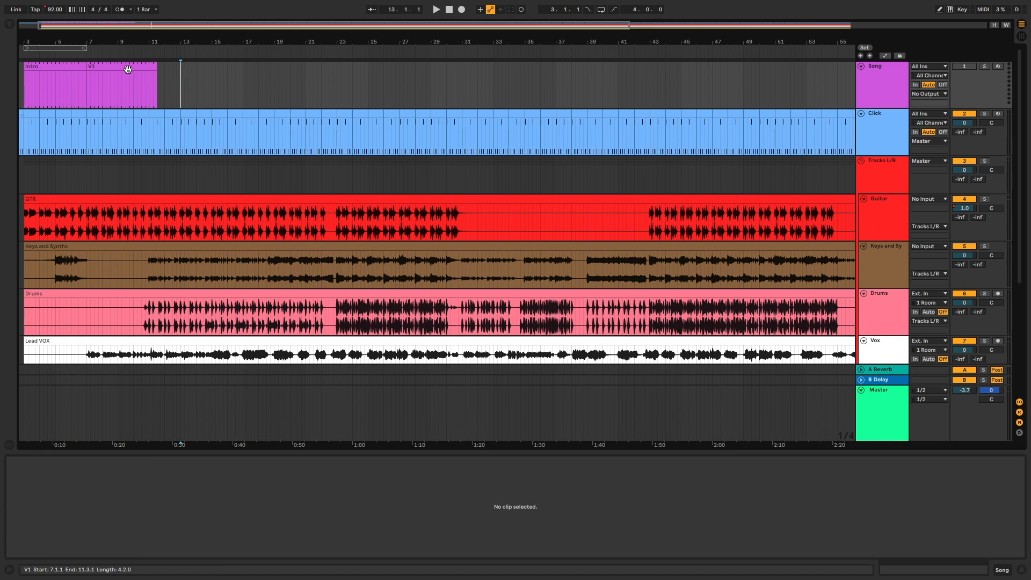
Recolor the V1 clip on the Song track bright green.
right_click(128, 68)
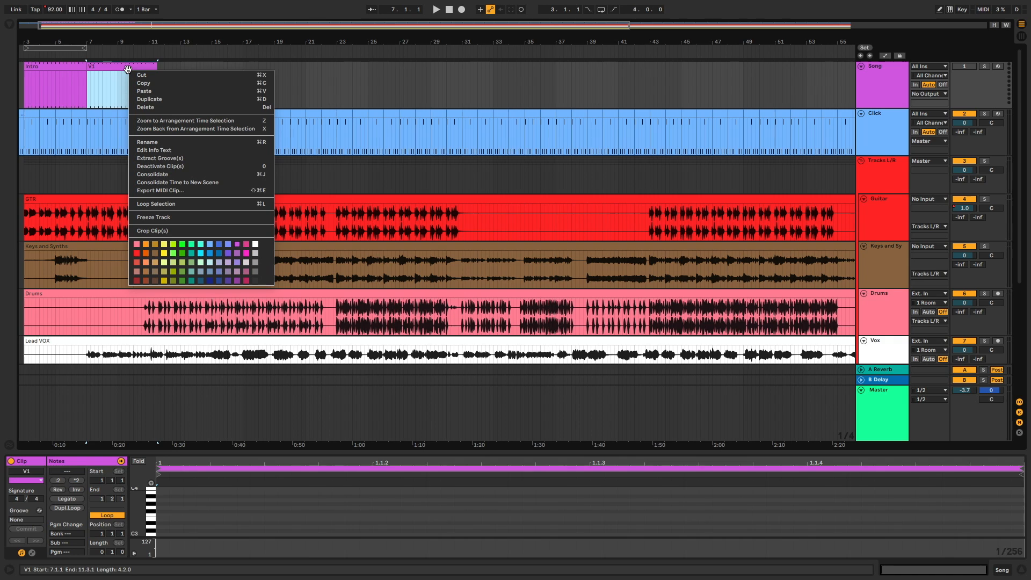
left_click(192, 244)
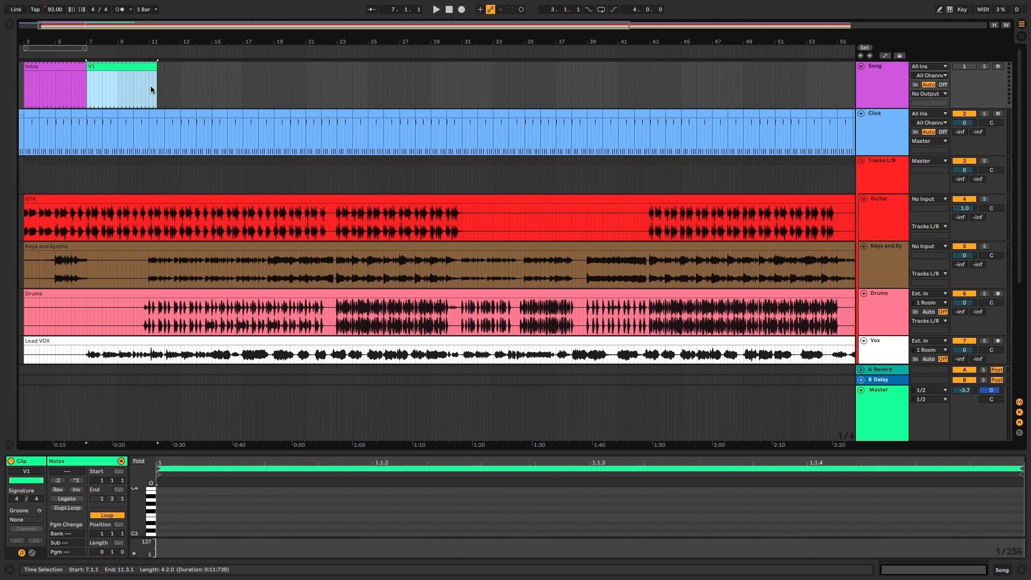
left_click(191, 72)
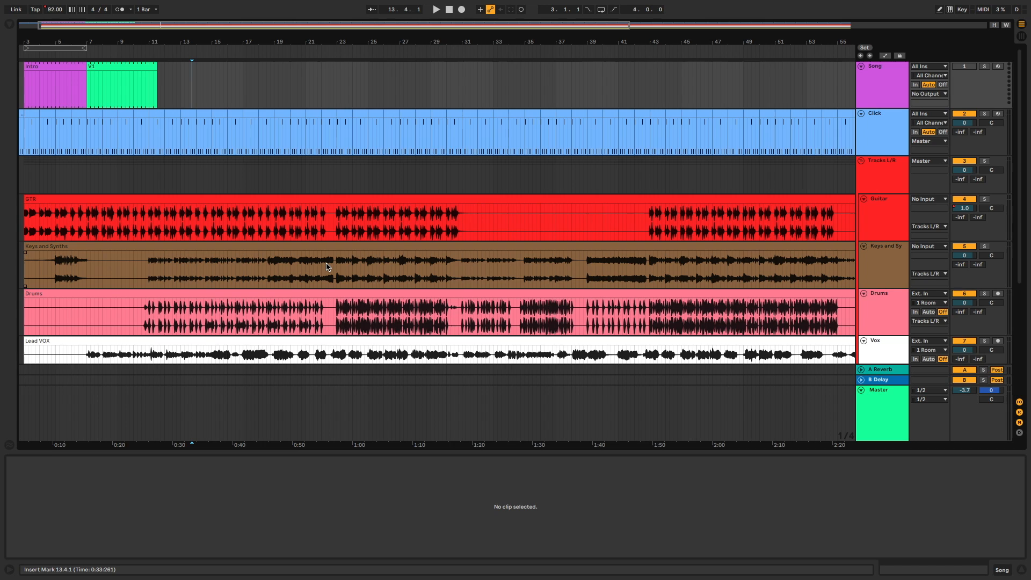
Play from bar 22.2 to locate the chorus, and create a MIDI clip named CH at bar 23 on the Song track.
scroll(327, 267, "down", 5)
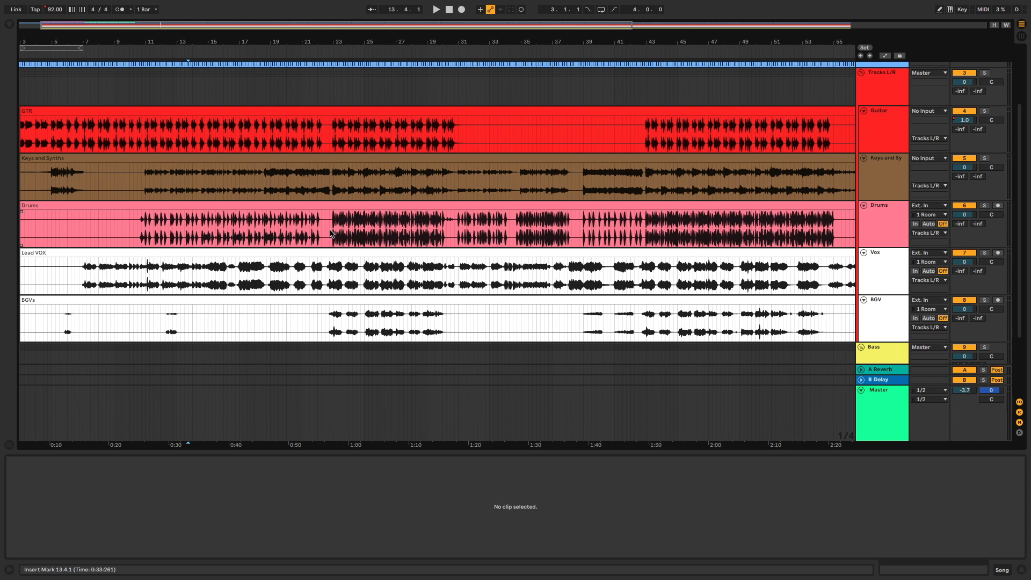
left_click(323, 237)
key("space")
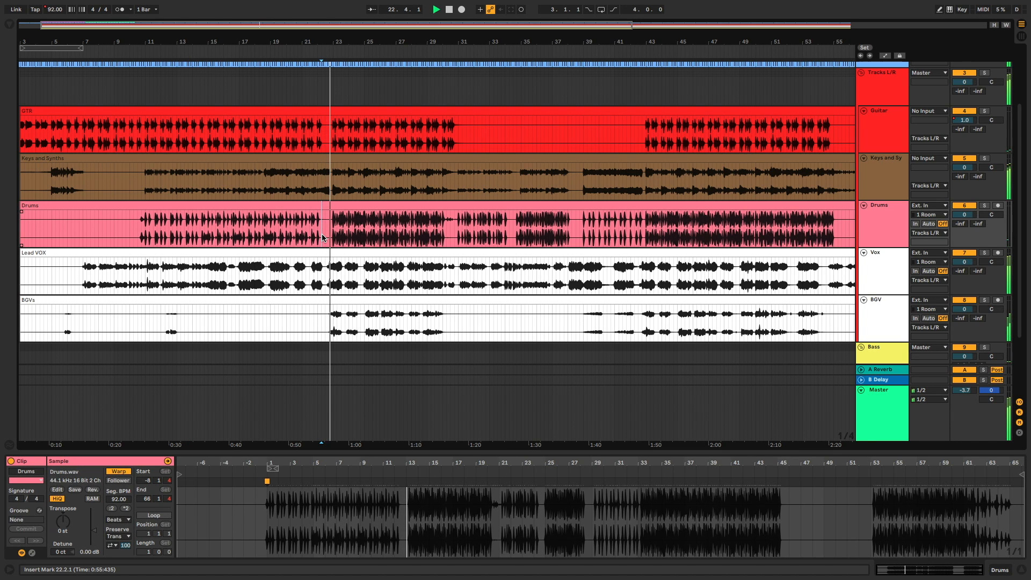
key("space")
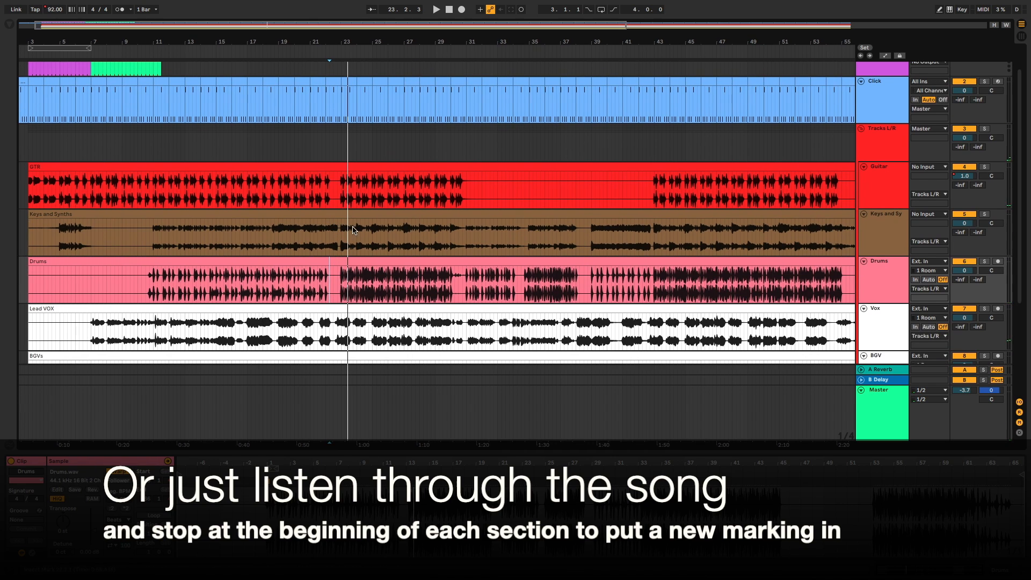
scroll(354, 230, "up", 2)
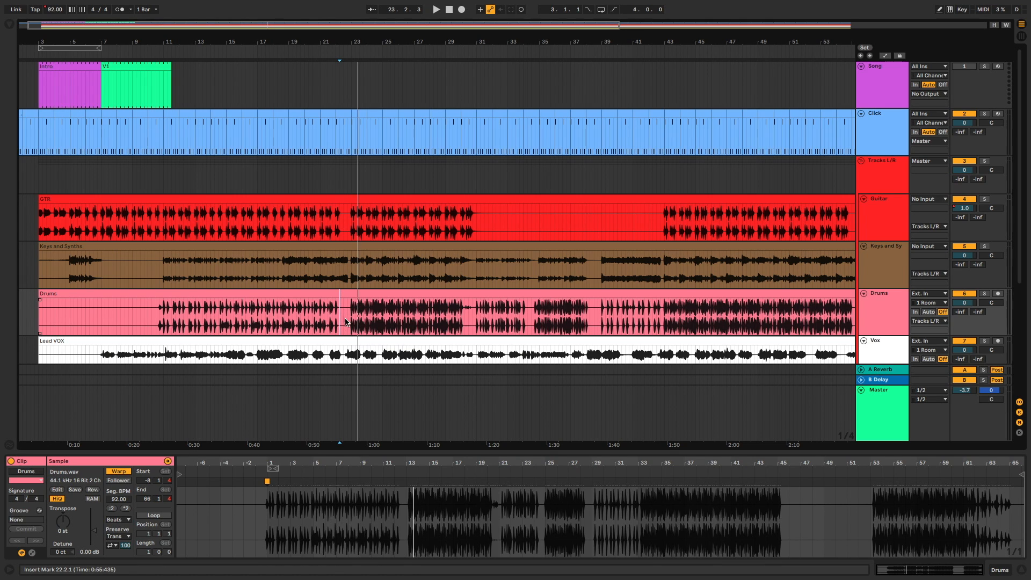
scroll(343, 324, "down", 3)
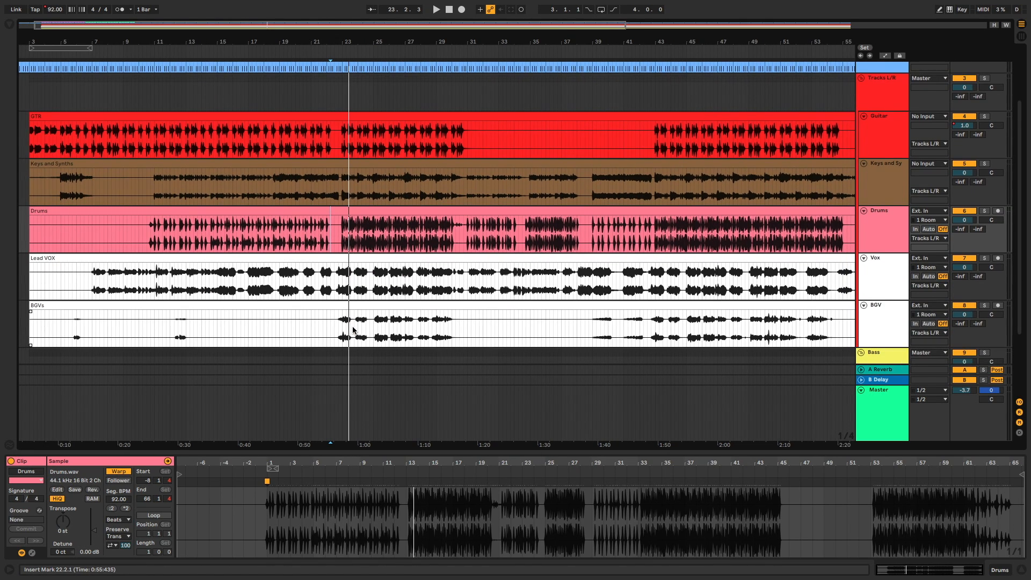
scroll(360, 283, "up", 3)
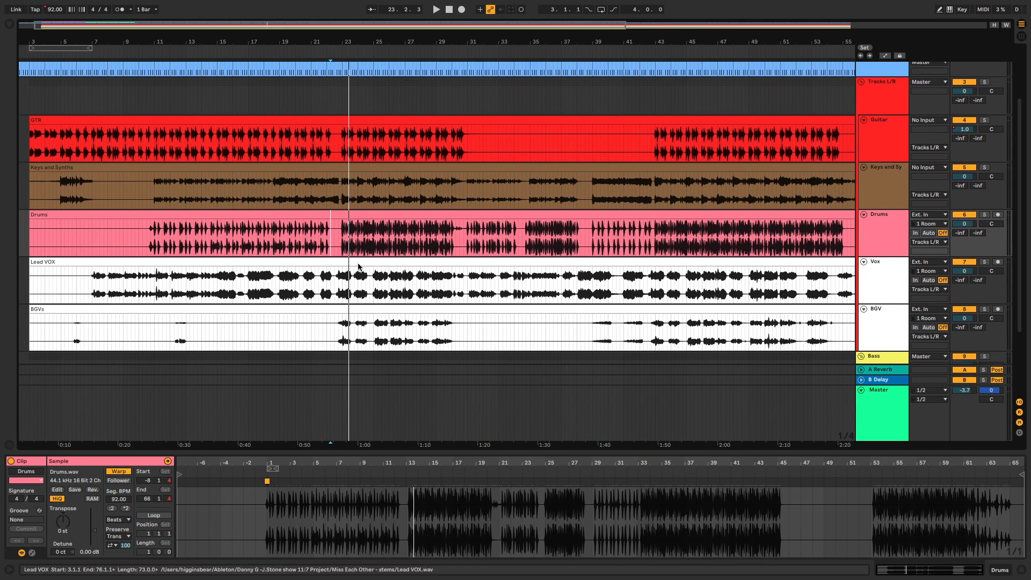
left_click(344, 87)
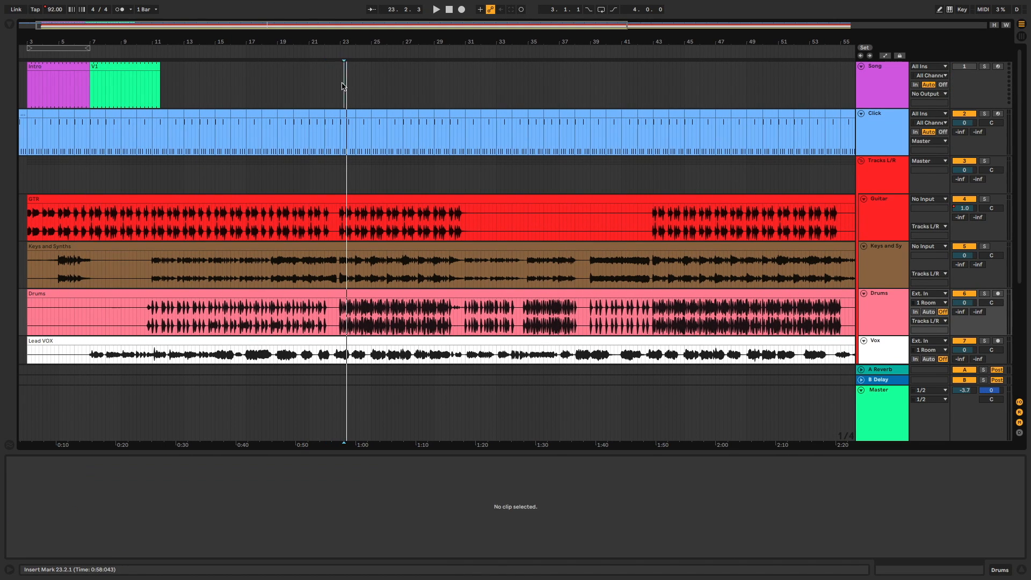
key("ctrl+shift+m")
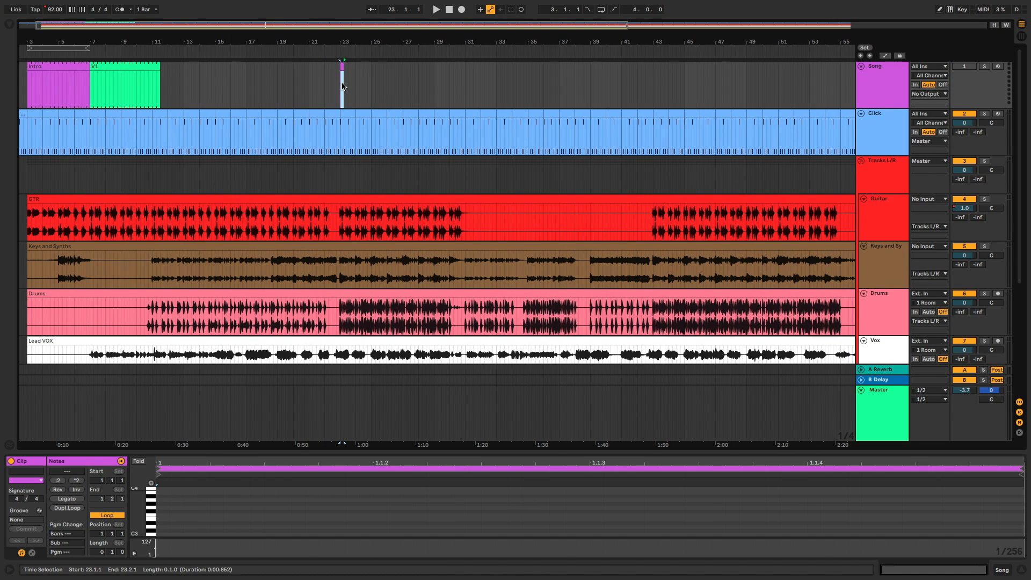
left_click(31, 471)
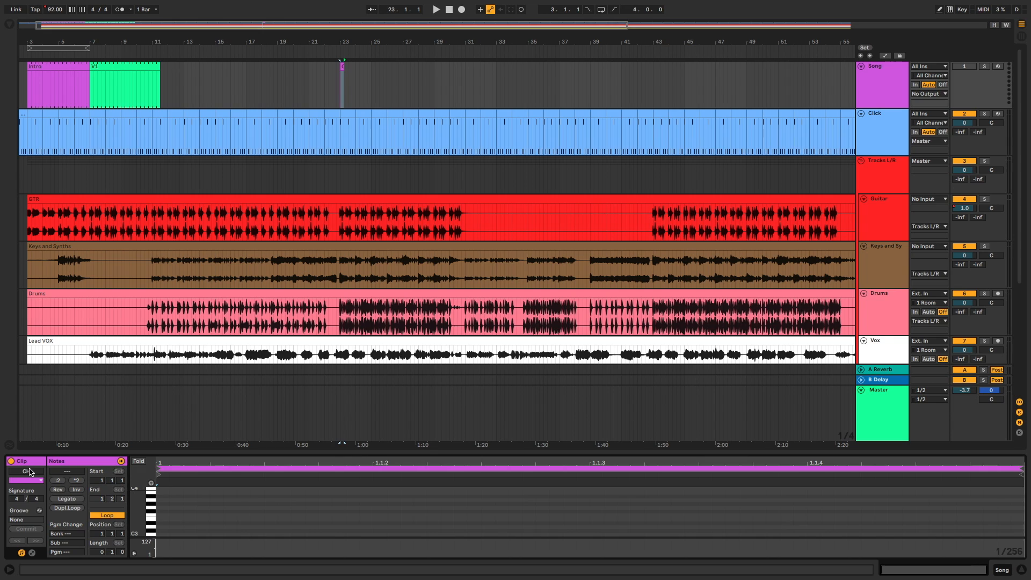
type("CH")
Extend the CH clip to about 26.3.1 and the V1 clip up to the chorus start at bar 23.
left_click(343, 66)
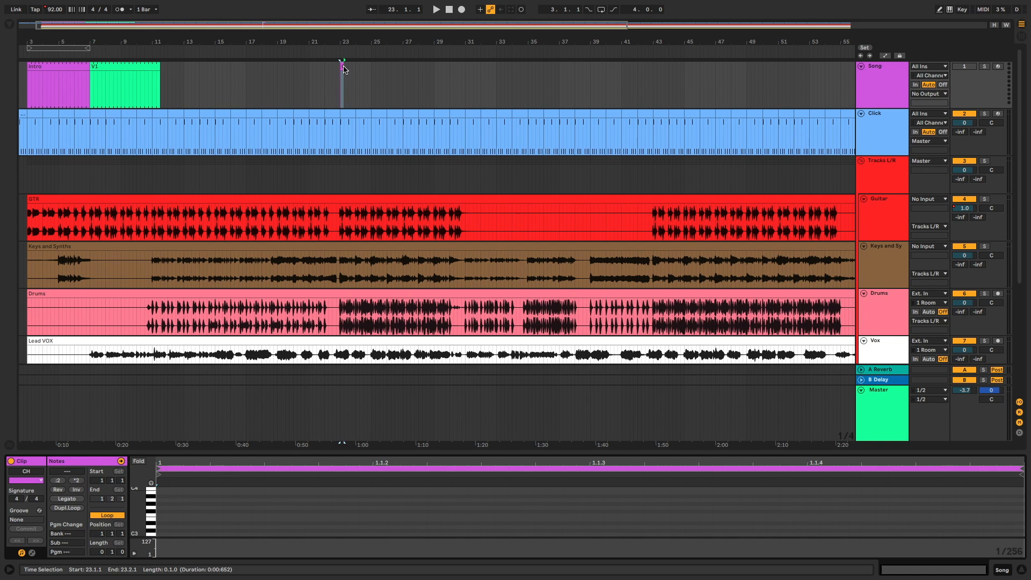
left_click_drag(343, 68, 394, 69)
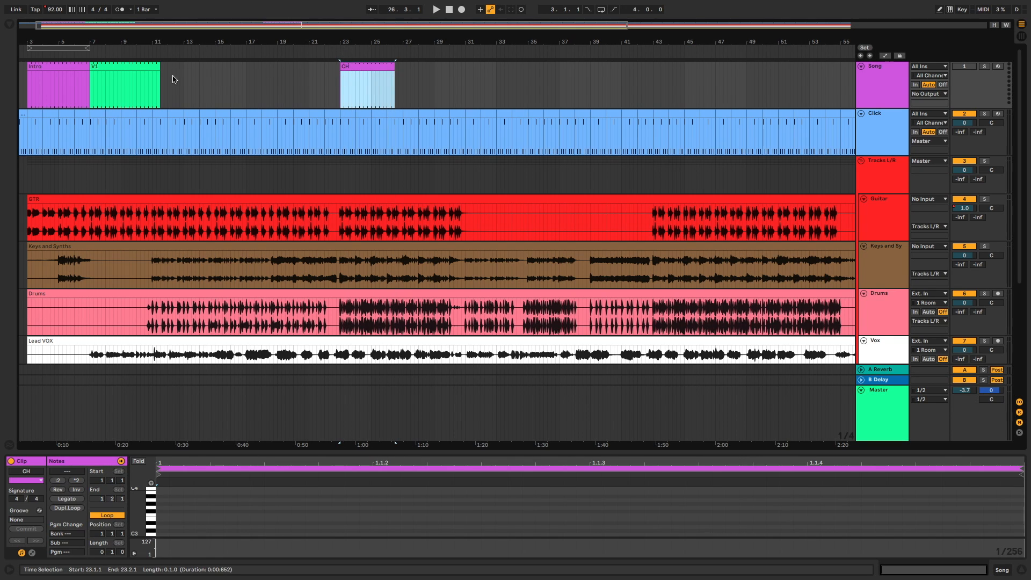
left_click_drag(160, 69, 340, 91)
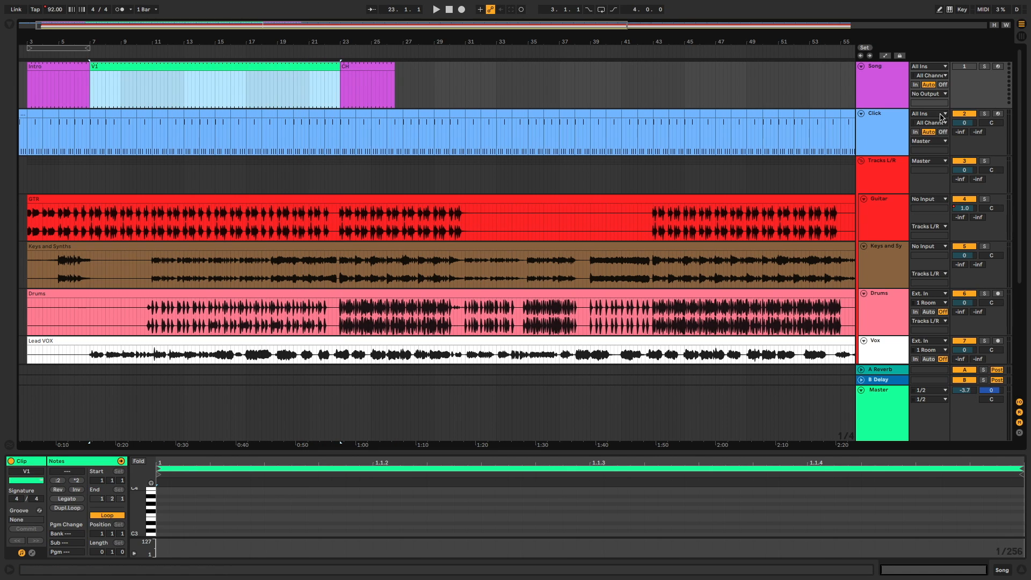
Fold the Song track and play briefly from the start of V1 and from the start of the chorus.
left_click(861, 67)
scroll(215, 150, "left", 1)
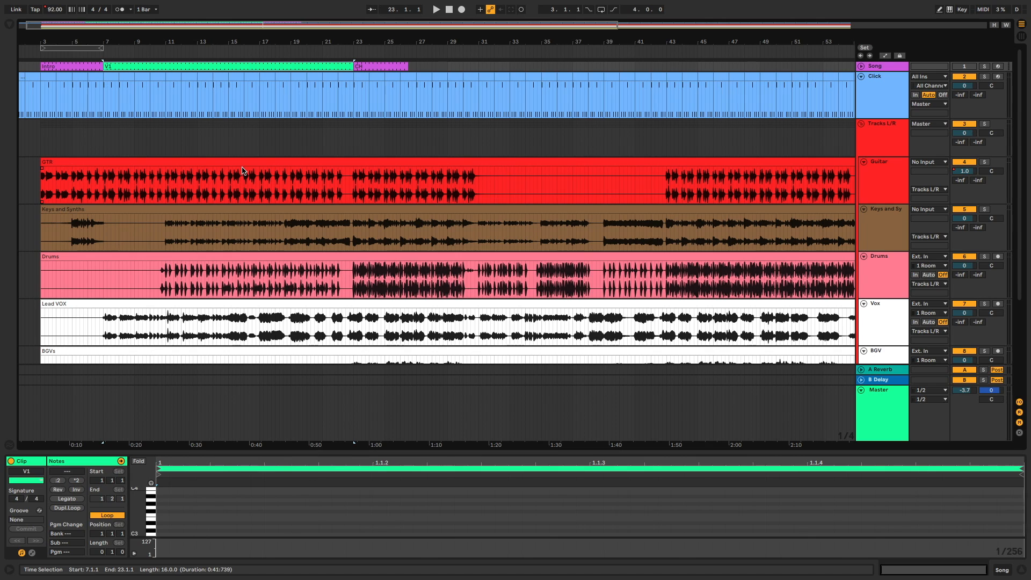
left_click(102, 154)
key("space")
key("space")
left_click(354, 142)
key("space")
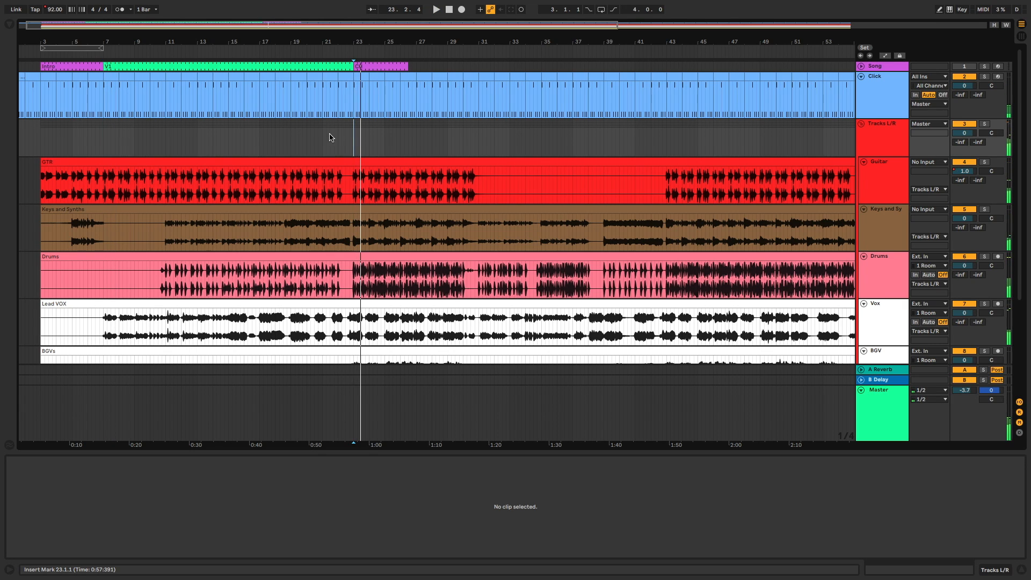
Play from bar 22, one measure before the chorus, into the CH section.
left_click(338, 142)
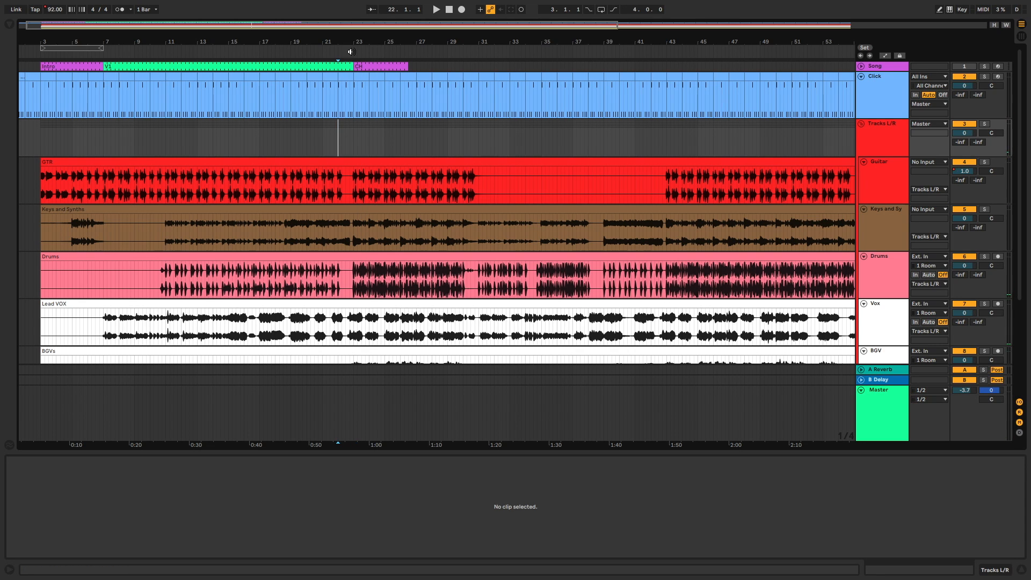
key("space")
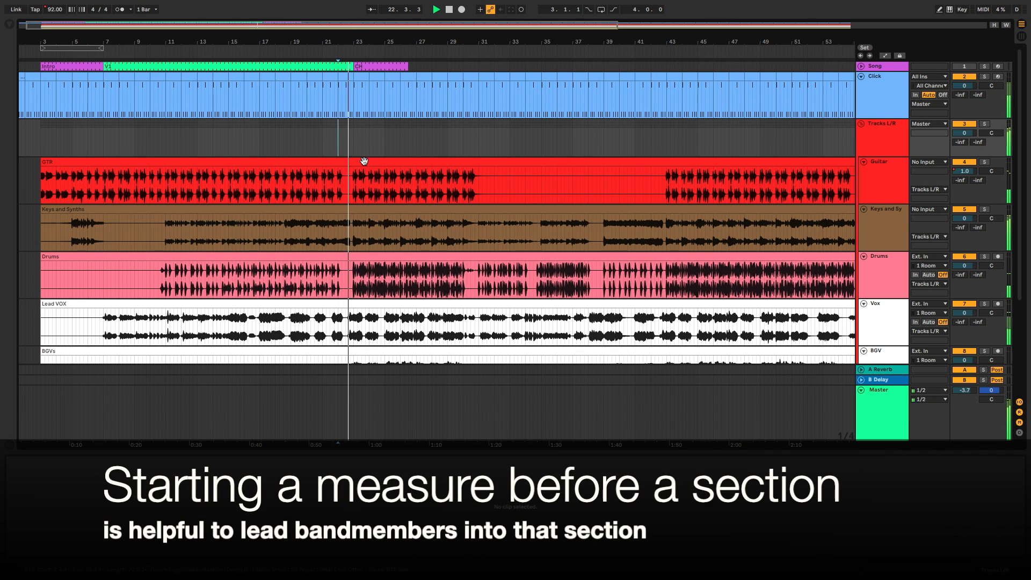
key("space")
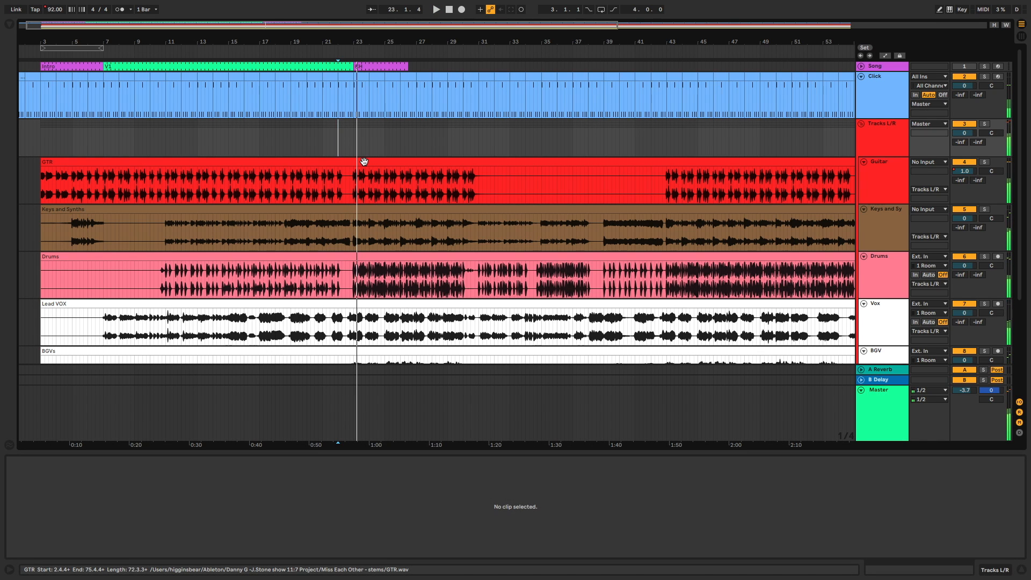
View the tracks in Session View, return to the Arrangement and look along the song's sections.
key("Tab")
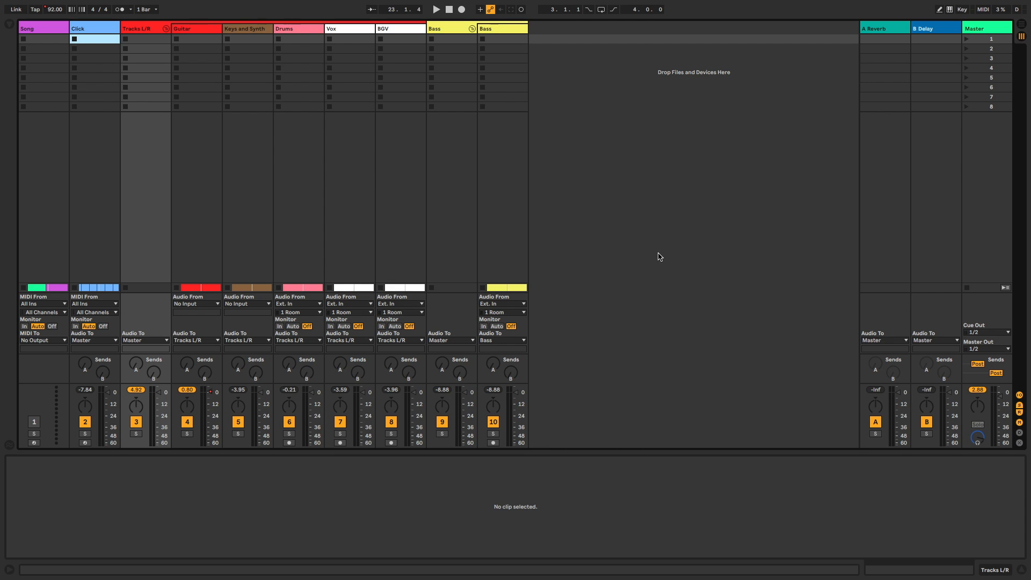
key("Tab")
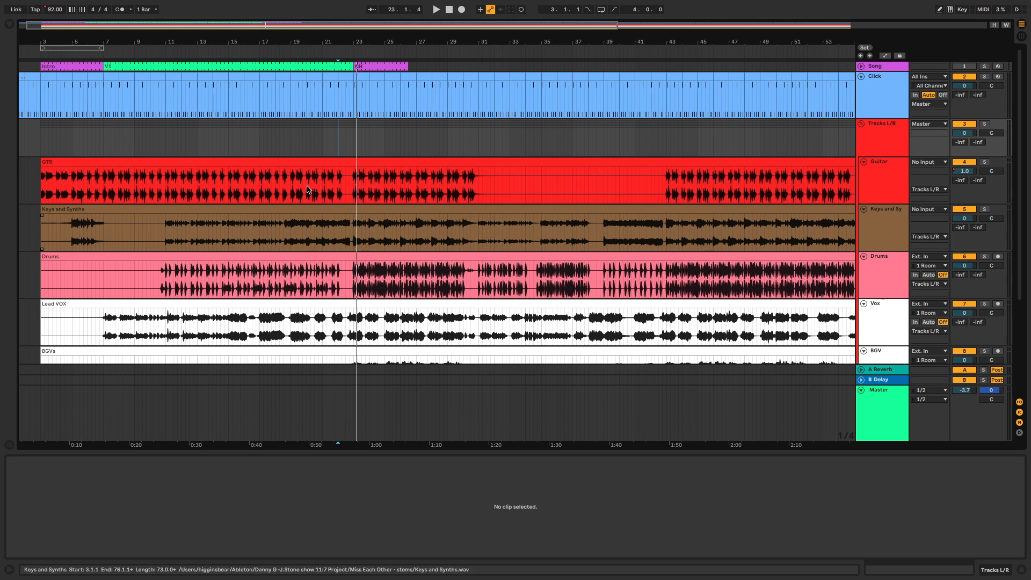
scroll(274, 136, "left", 1)
scroll(408, 199, "right", 5)
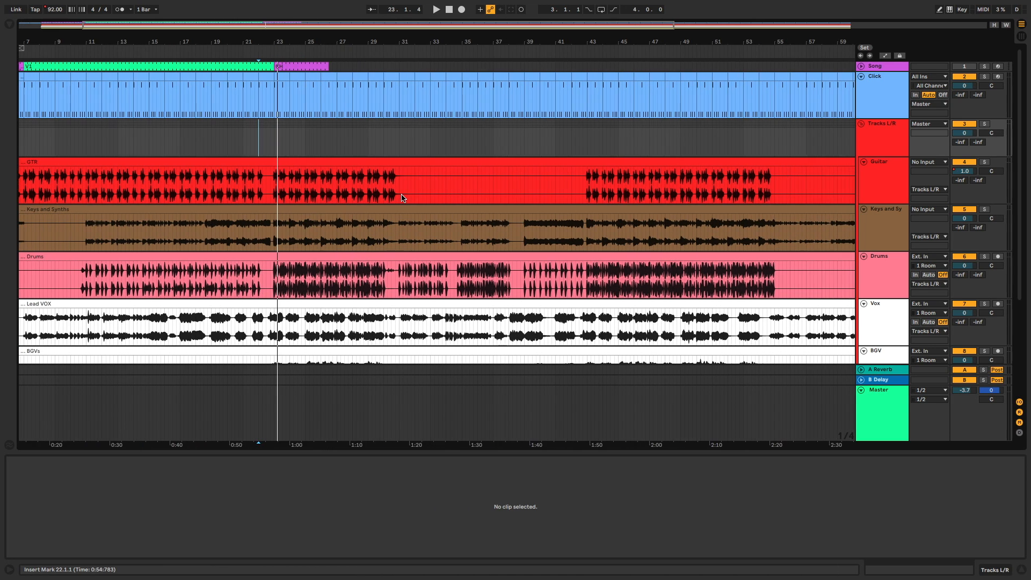
Add a locator at bar 1 and rename it Miss Eachother.
scroll(433, 225, "left", 5)
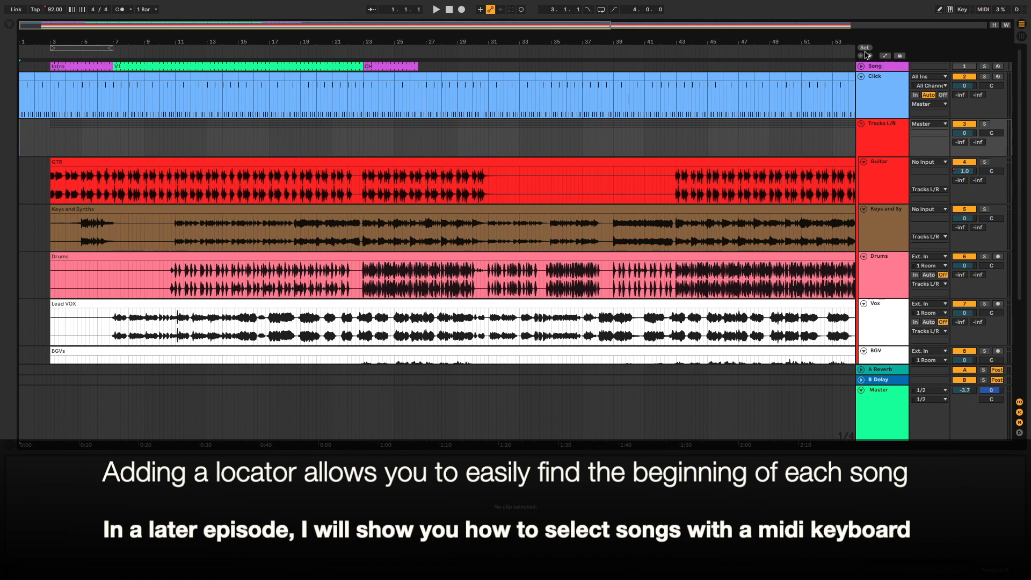
left_click(866, 52)
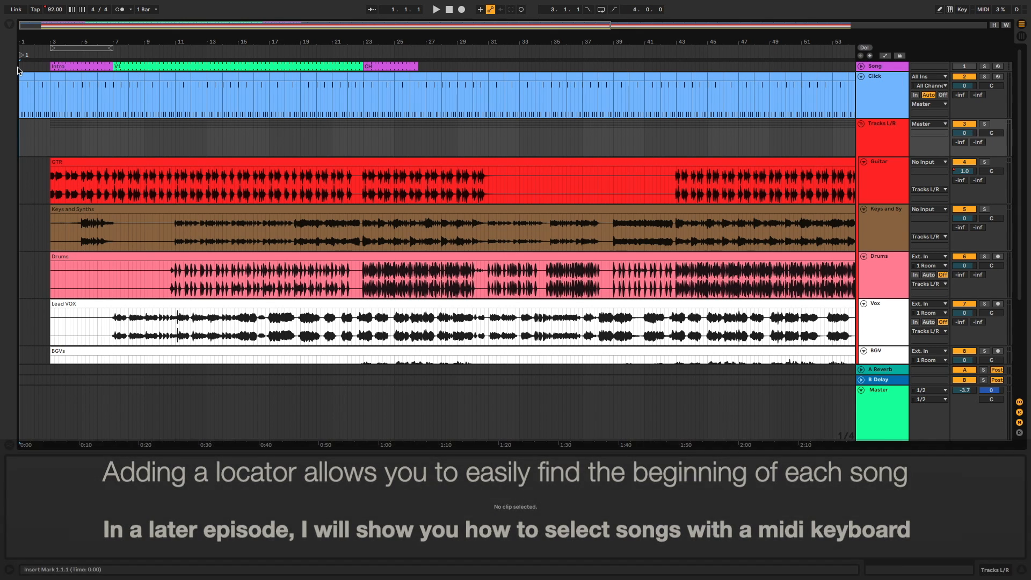
left_click(172, 6)
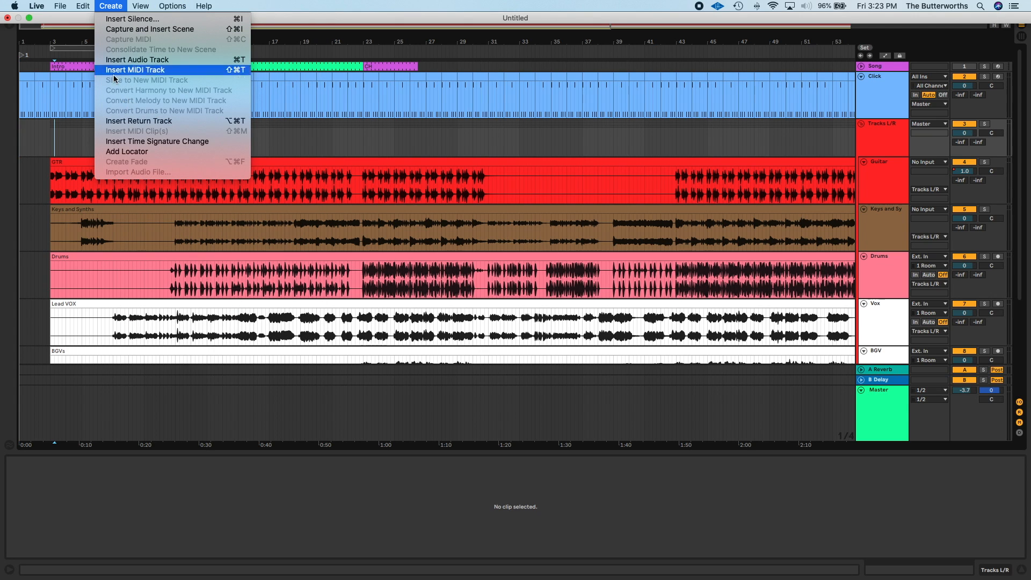
left_click(84, 5)
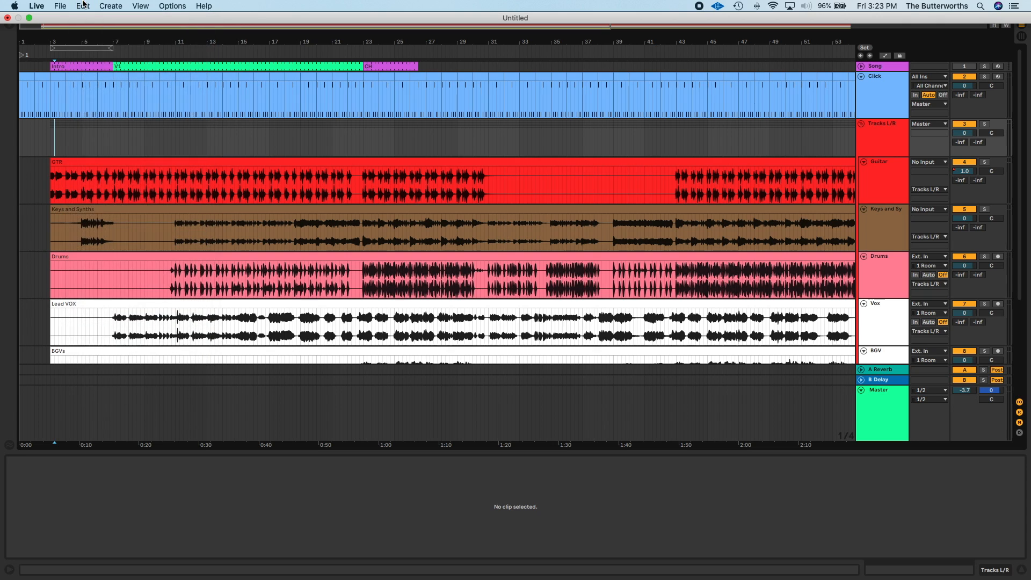
left_click(21, 55)
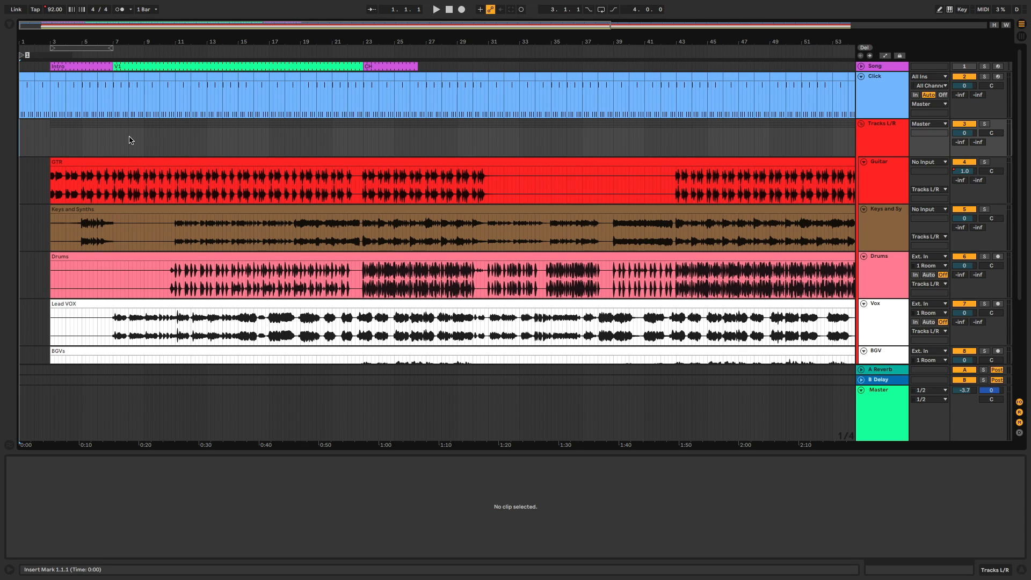
type("Miss Eachother")
key("Return")
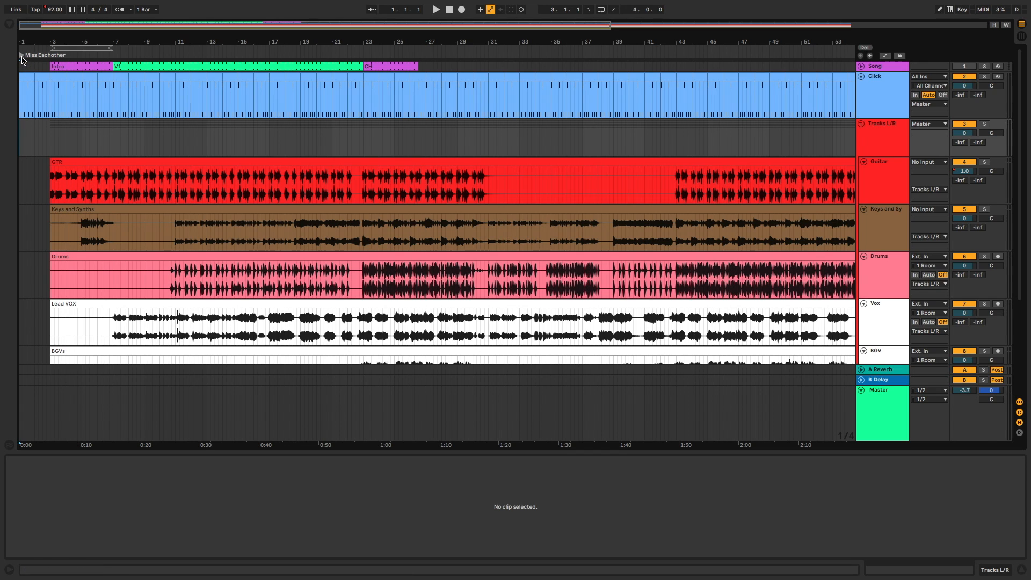
left_click(163, 127)
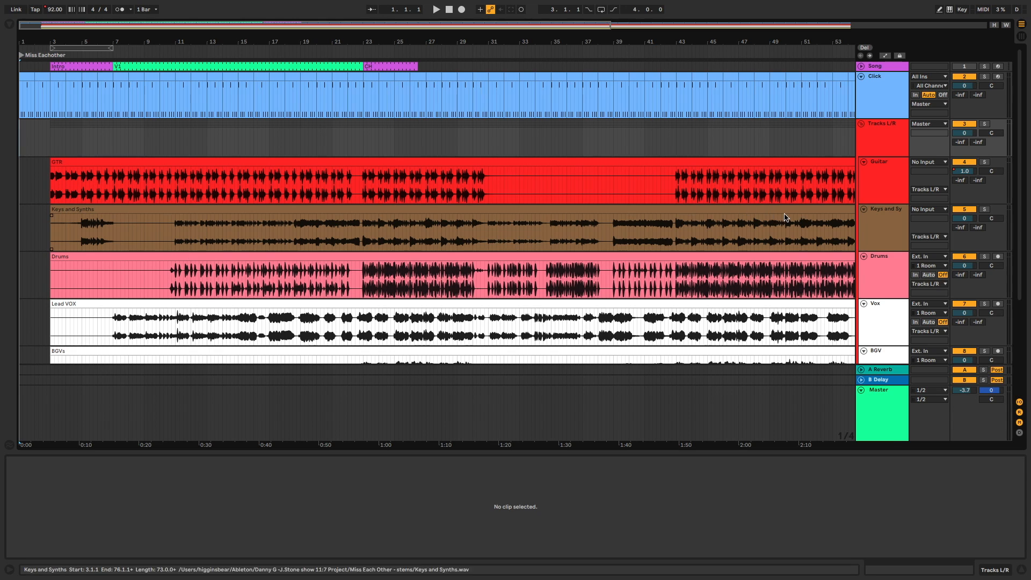
Insert an audio track below the Click track and name it Cue.
left_click(881, 105)
key("super+t")
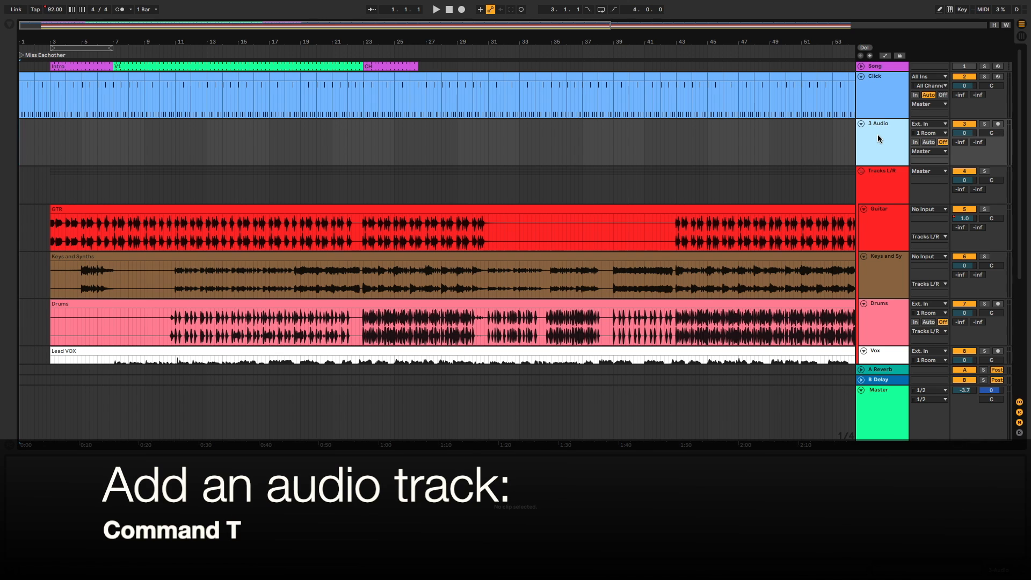
type("Cuew")
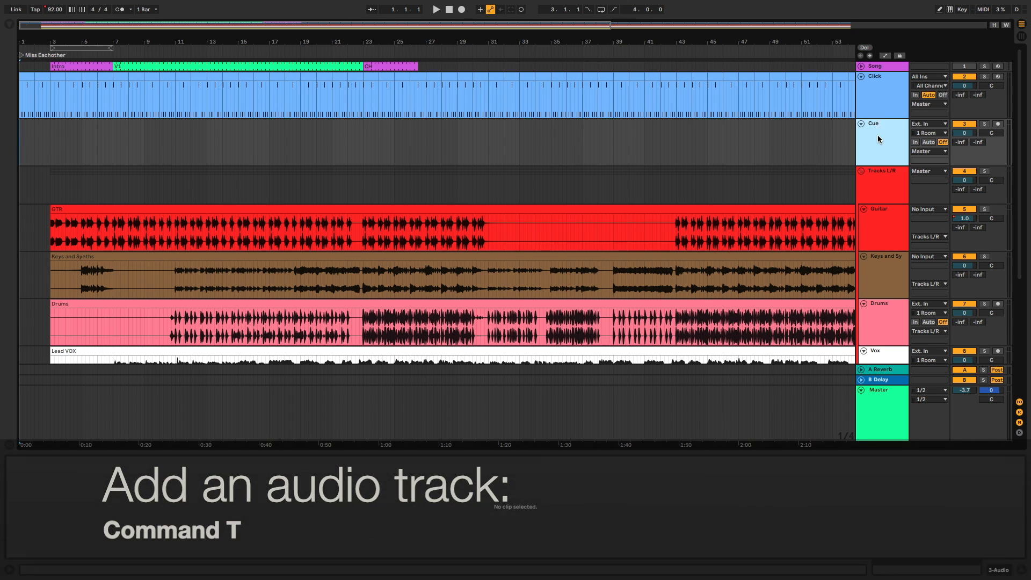
key("Return")
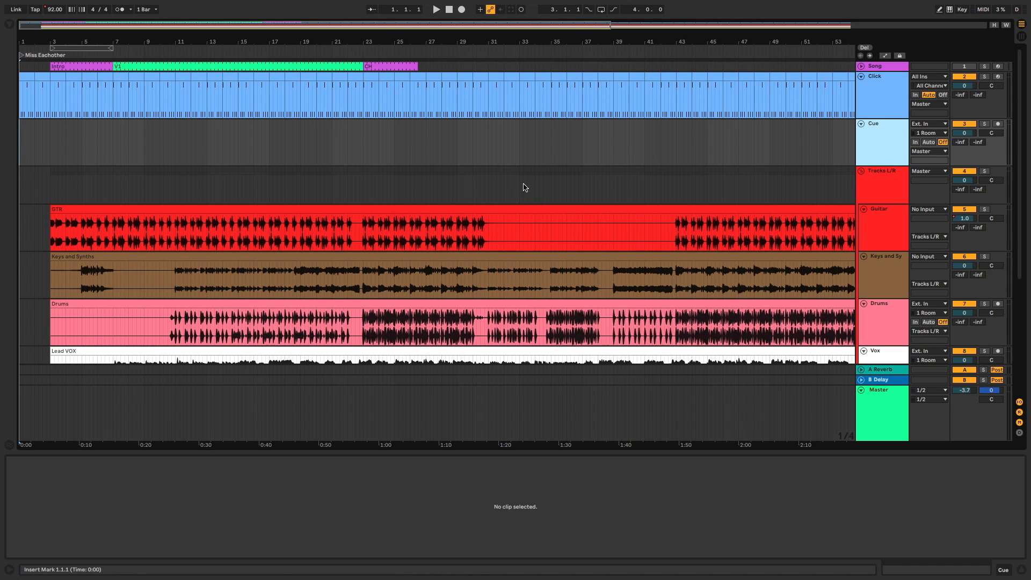
Place the insert marker at 6.4.1 on the Cue track and arm the track for recording.
left_click(109, 154)
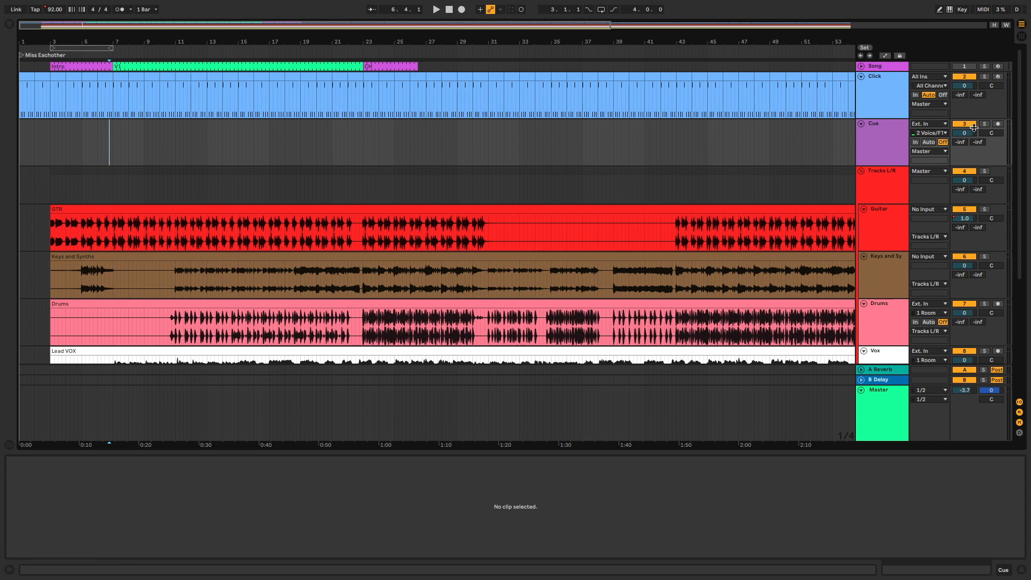
left_click(998, 123)
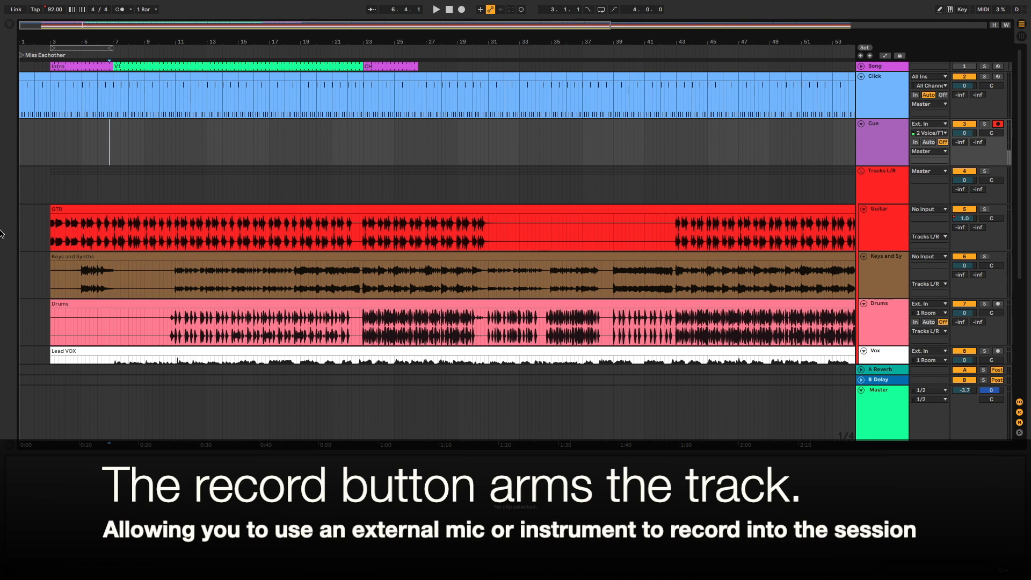
Record a vocal cue over bars 1 and 2 of the Cue track with a 1 Bar count-in, and play it back.
left_click(131, 9)
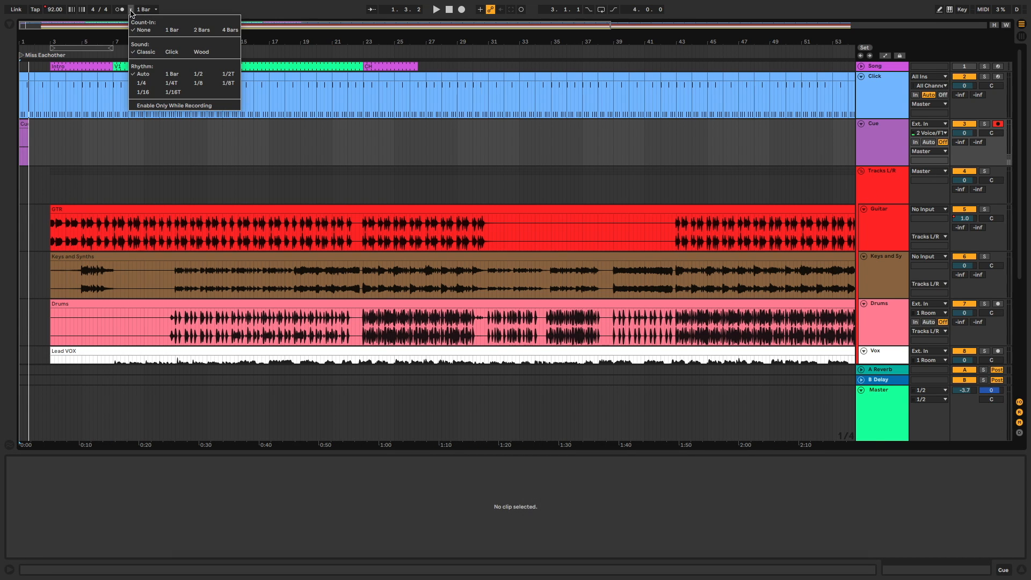
left_click(178, 31)
left_click(461, 9)
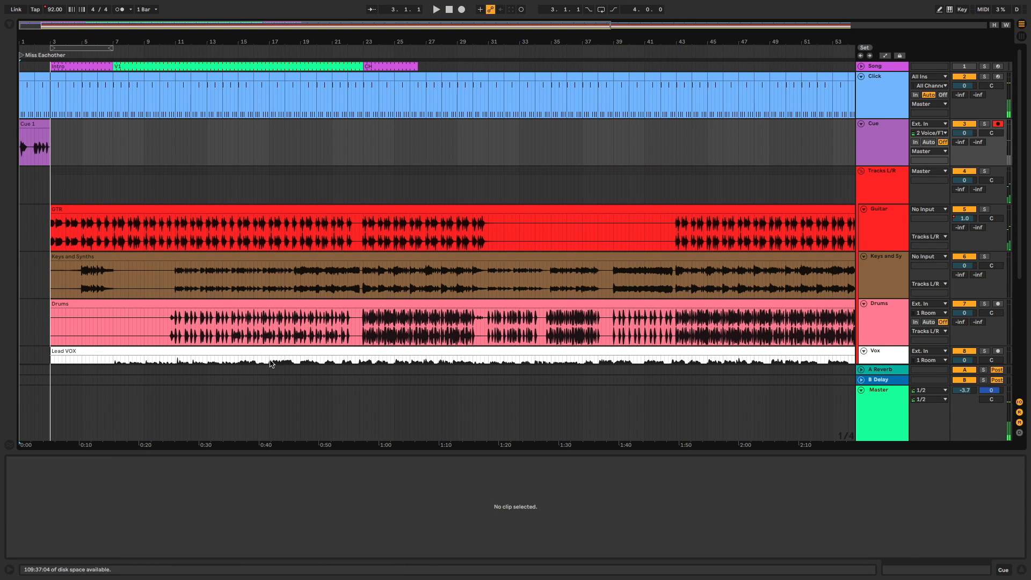
left_click(451, 12)
left_click(434, 10)
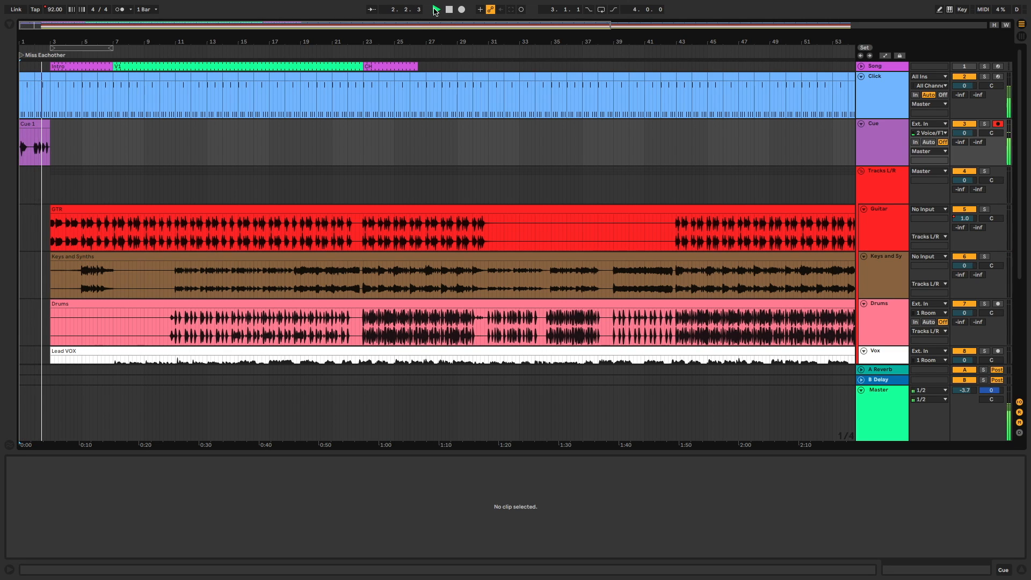
key("space")
Record a second vocal cue over bar 6 of the Cue track, ending just before the V1 section, and play it back.
left_click(98, 143)
key("F9")
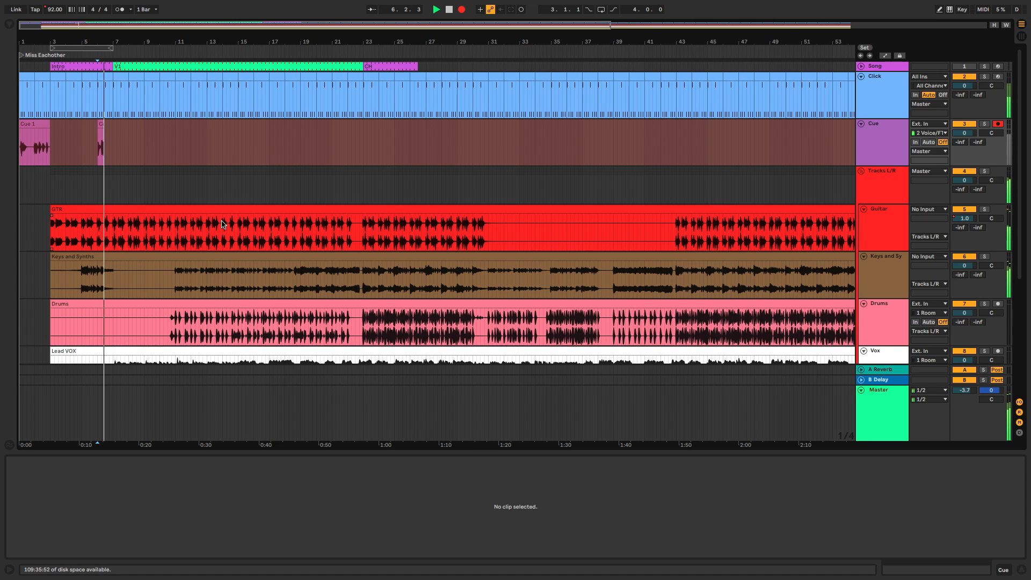
key("space")
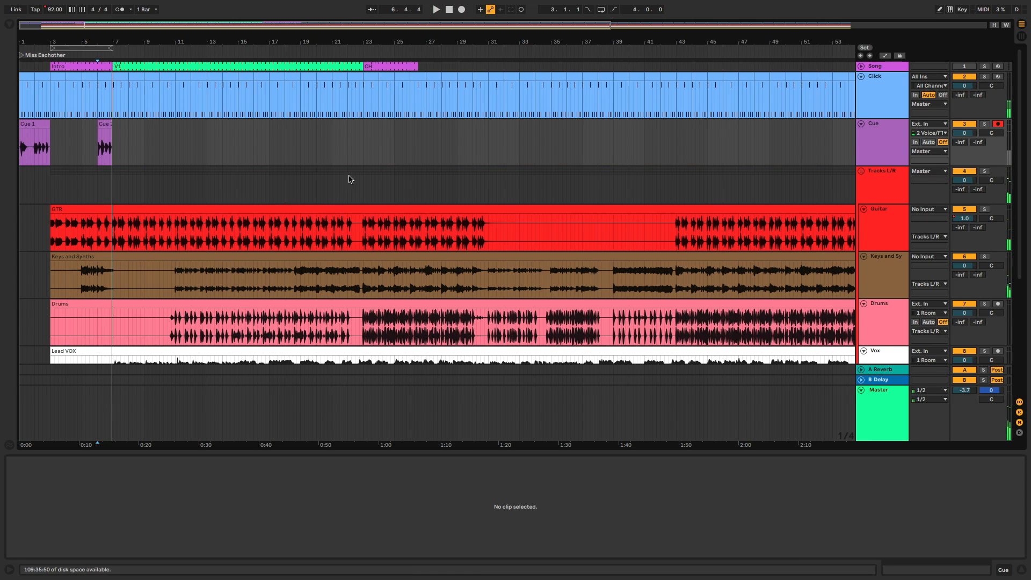
left_click(98, 151)
key("space")
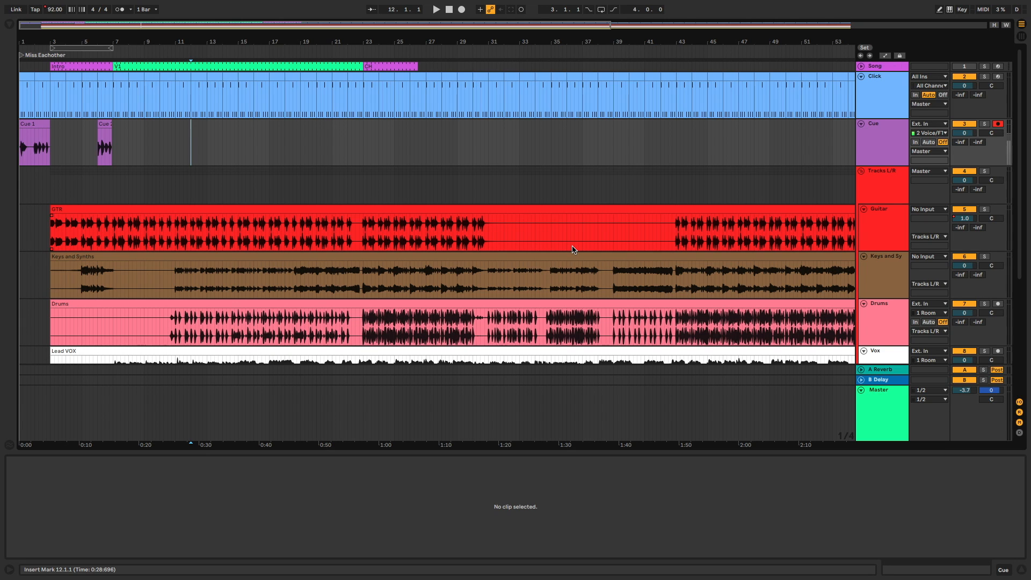
scroll(447, 248, "down", 5)
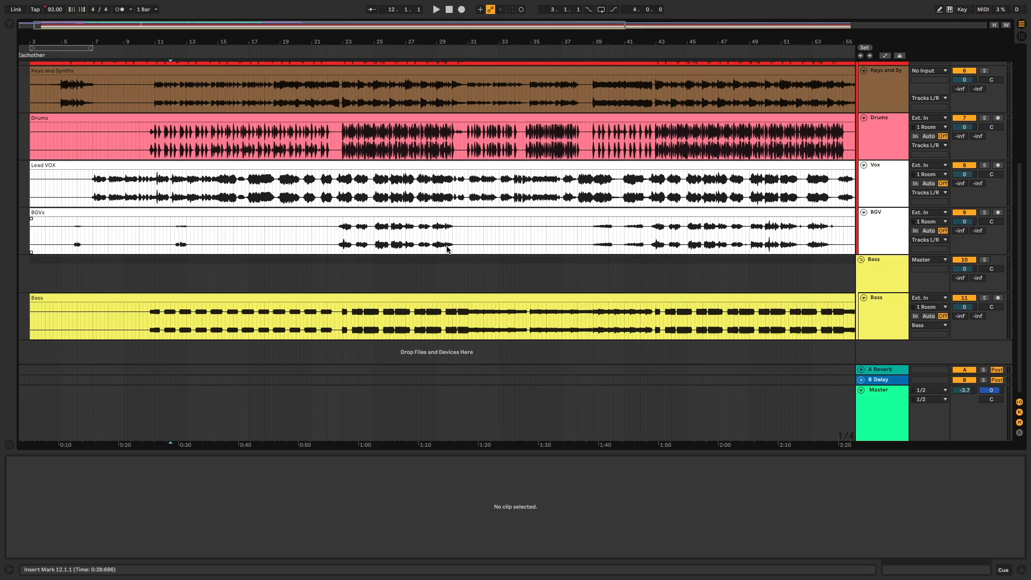